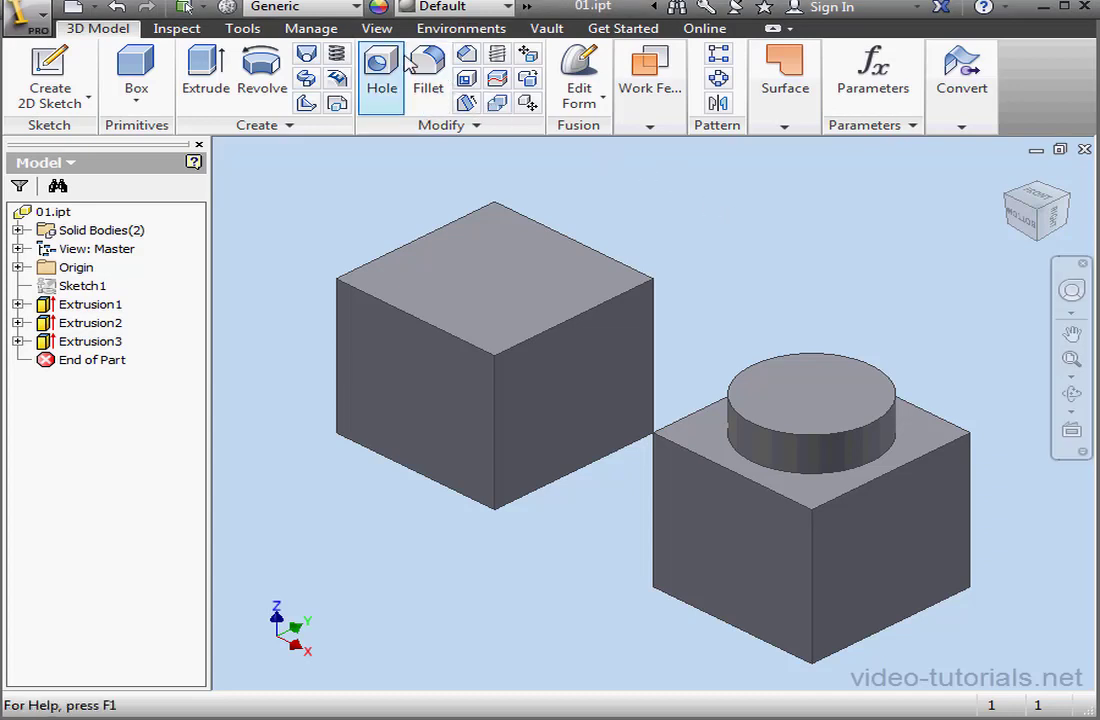
Open the Appearance Browser to show the AL library's 1.5in Square brown and Medium Blue tiles.
{"action": "left_click", "coordinate": [378, 6]}
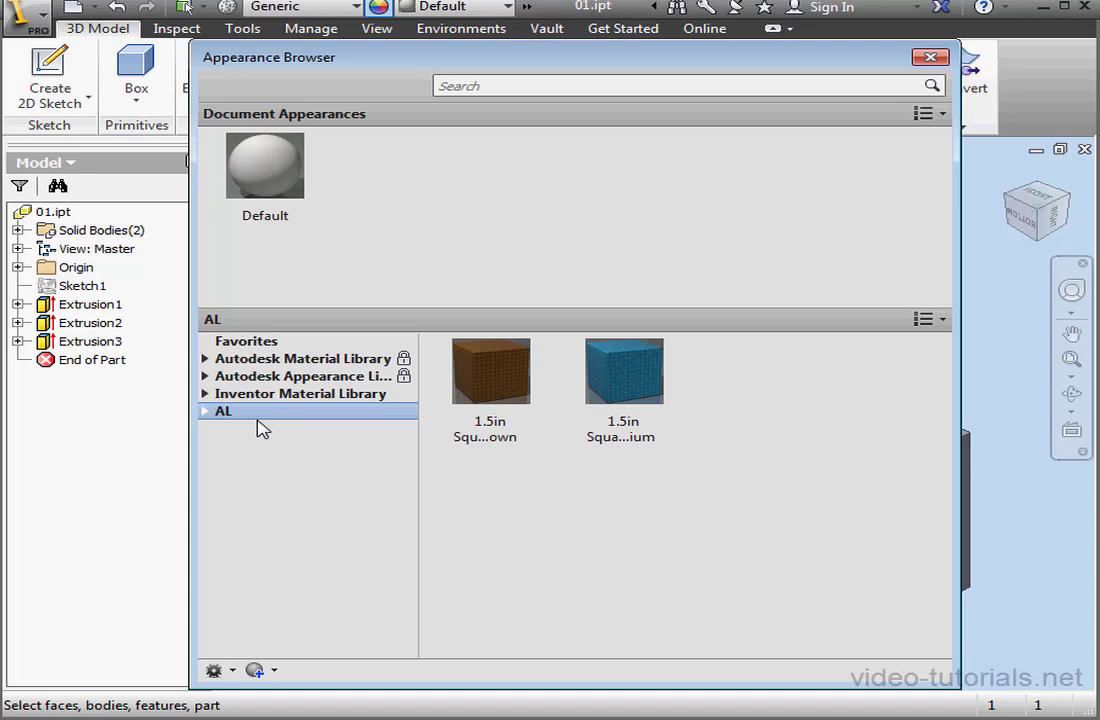
{"action": "mouse_move", "coordinate": [600, 420]}
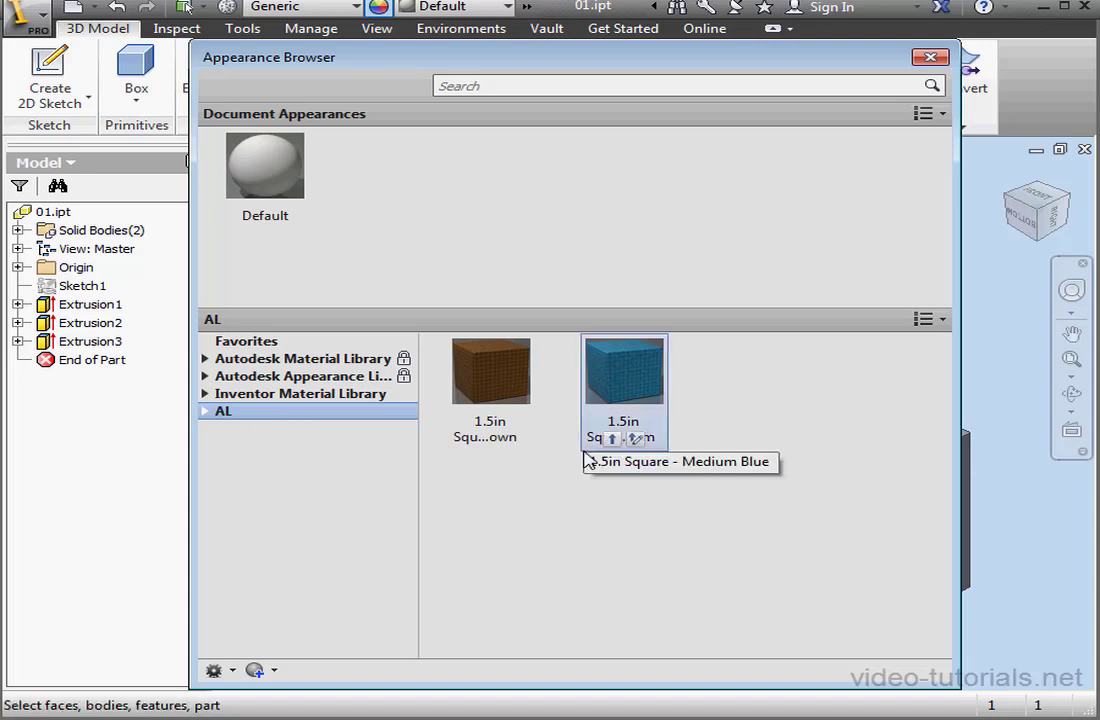
Add the 1.5in Square - Medium Blue tile to the document, keeping its Ceramic type.
{"action": "double_click", "coordinate": [637, 388]}
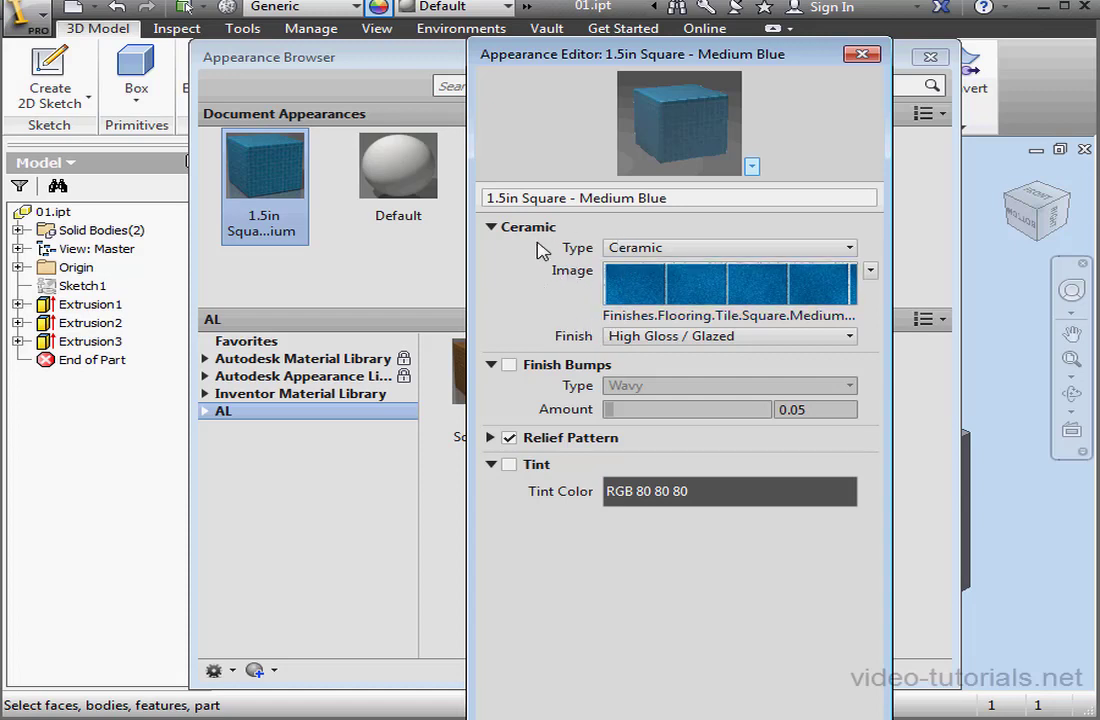
{"action": "left_click", "coordinate": [849, 249]}
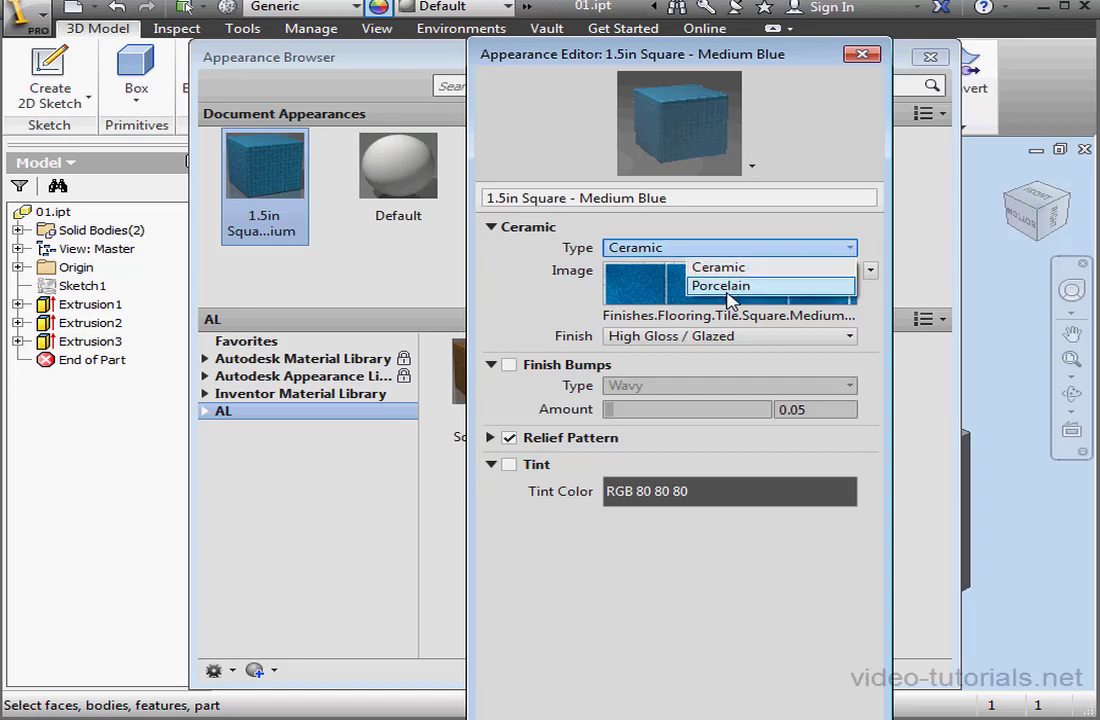
{"action": "left_click", "coordinate": [745, 267]}
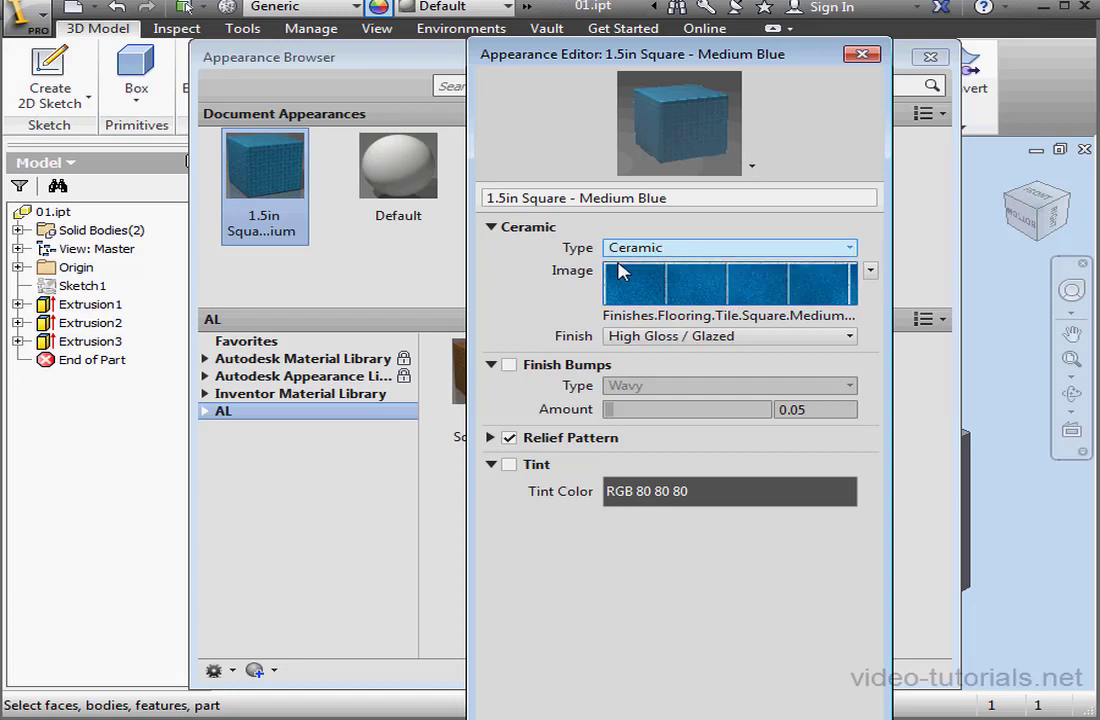
Set the tile image brightness to 85, keeping the same source image and no inversion.
{"action": "left_click", "coordinate": [737, 296]}
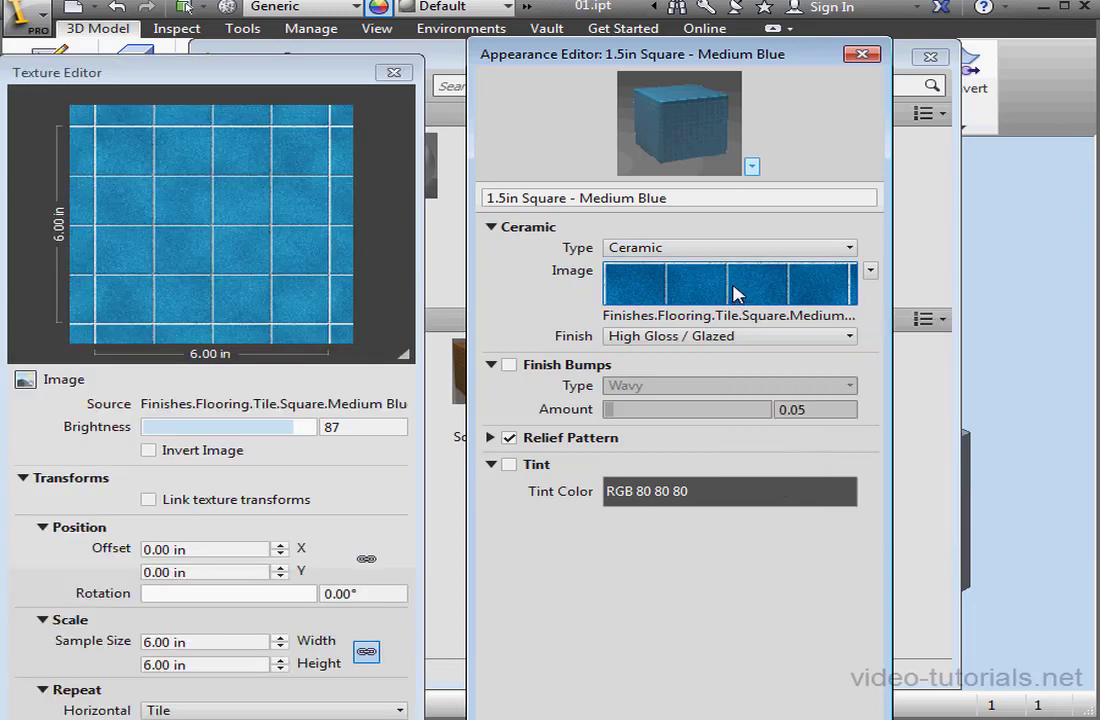
{"action": "left_click", "coordinate": [299, 62]}
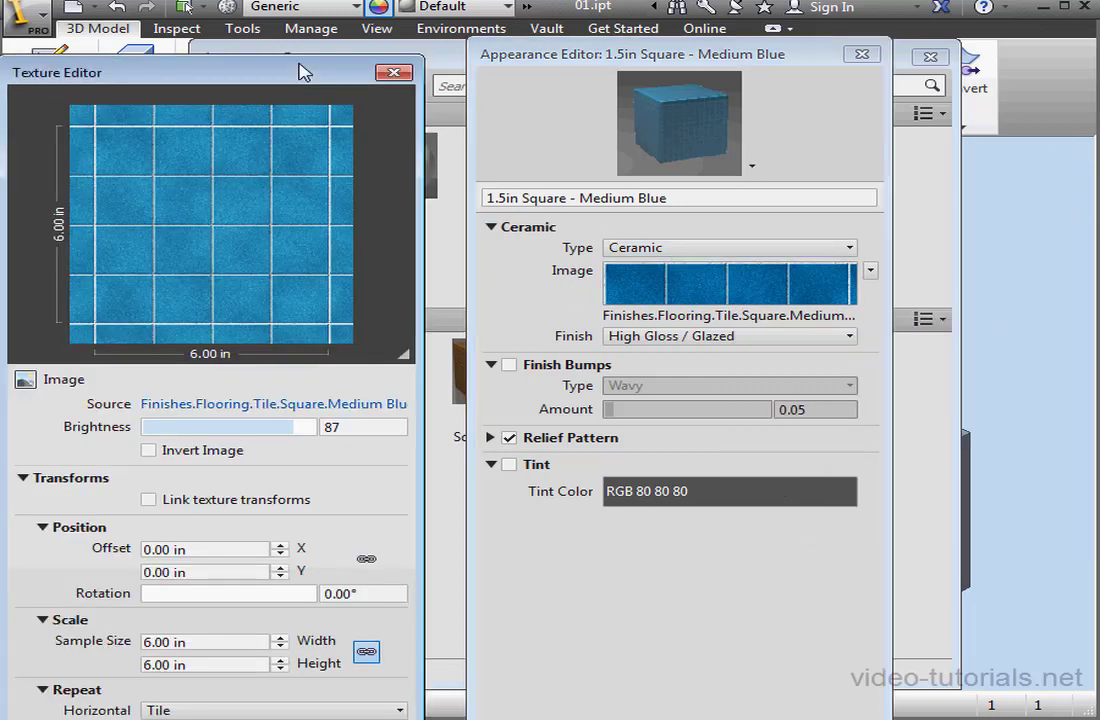
{"action": "left_click", "coordinate": [241, 404]}
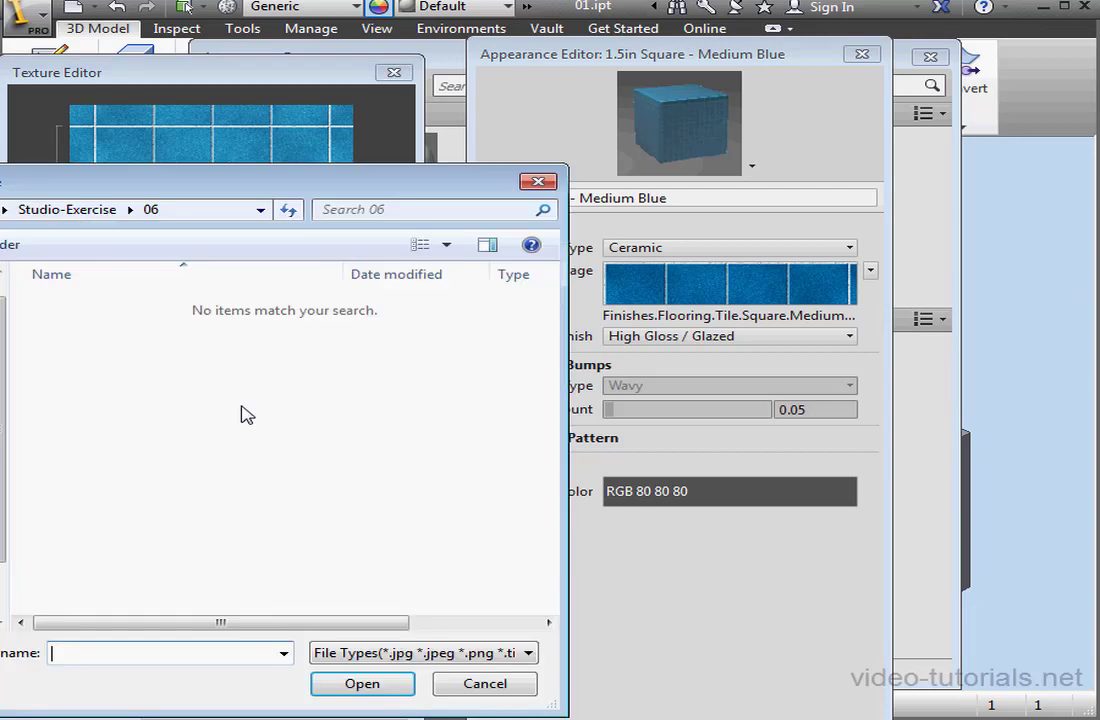
{"action": "left_click", "coordinate": [498, 683]}
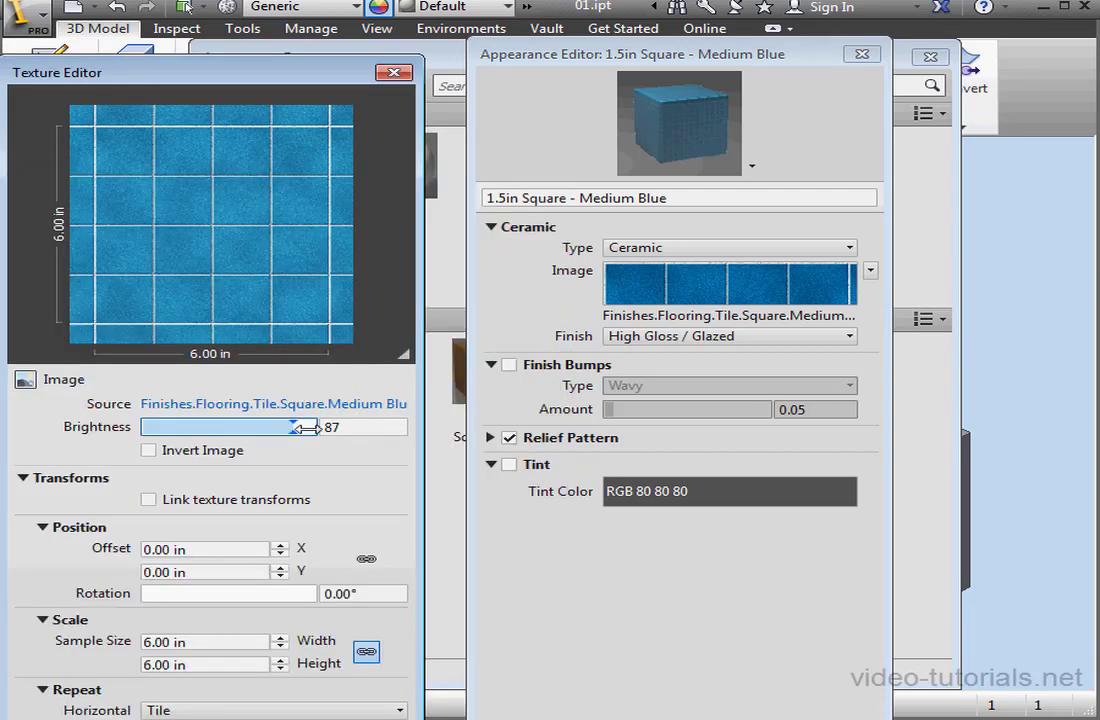
{"action": "mouse_move", "coordinate": [299, 428]}
{"action": "left_mouse_down"}
{"action": "mouse_move", "coordinate": [250, 428]}
{"action": "mouse_move", "coordinate": [291, 428]}
{"action": "left_mouse_up"}
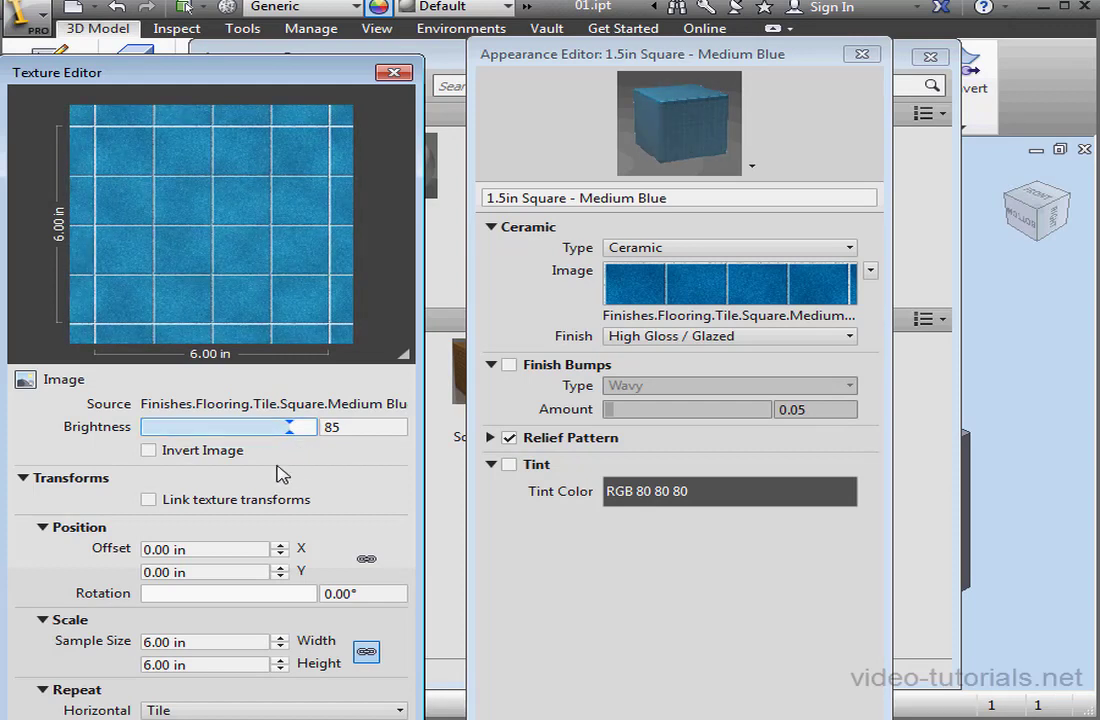
{"action": "left_click", "coordinate": [149, 451]}
{"action": "left_click", "coordinate": [149, 451]}
Test a 1.00 in horizontal offset and rotation, then restore 0.00 in and 0°.
{"action": "left_click", "coordinate": [180, 549]}
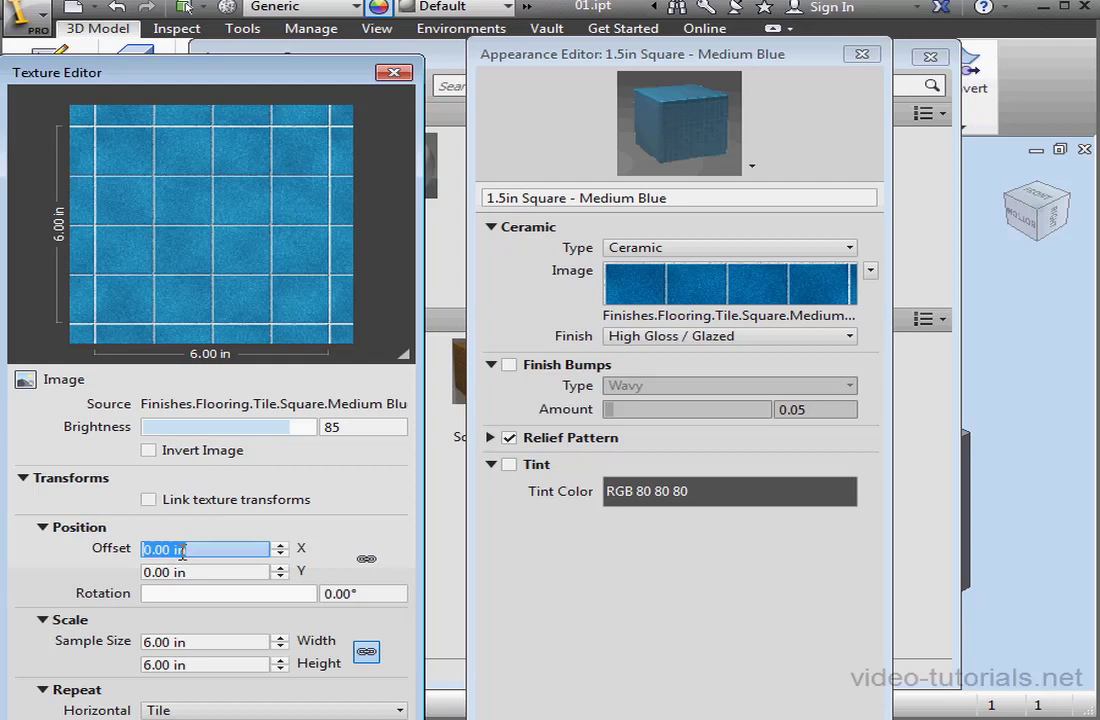
{"action": "type", "text": "1"}
{"action": "left_click", "coordinate": [192, 574]}
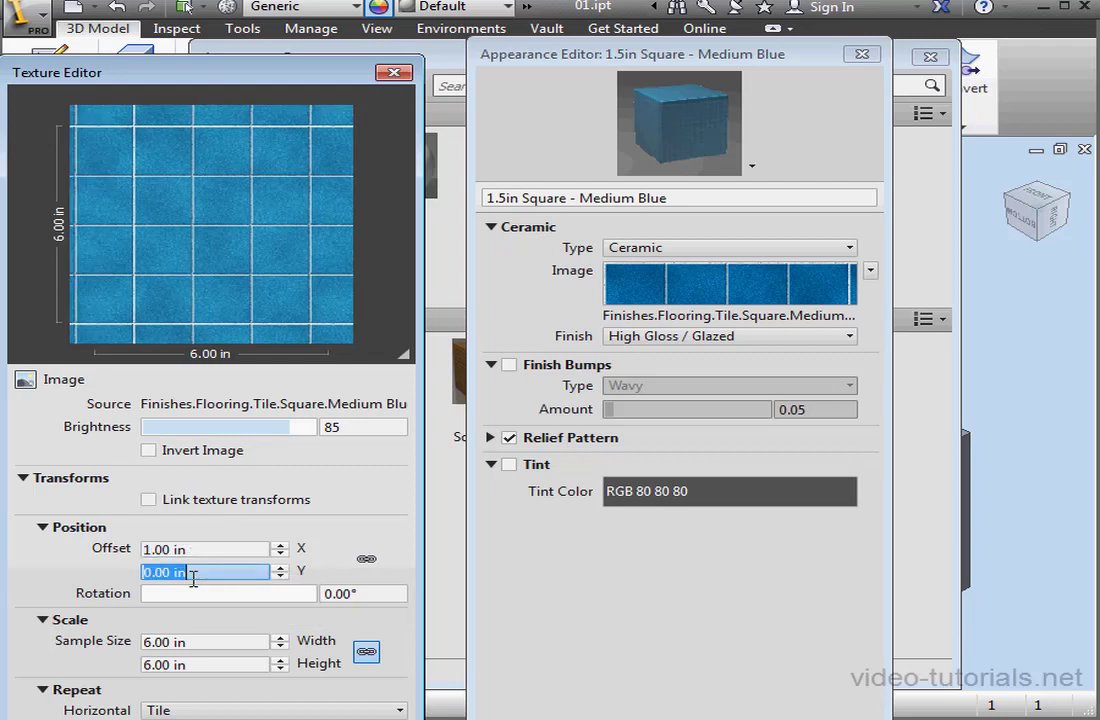
{"action": "mouse_move", "coordinate": [155, 596]}
{"action": "left_mouse_down"}
{"action": "mouse_move", "coordinate": [209, 597]}
{"action": "mouse_move", "coordinate": [143, 597]}
{"action": "left_mouse_up"}
{"action": "left_click", "coordinate": [193, 550]}
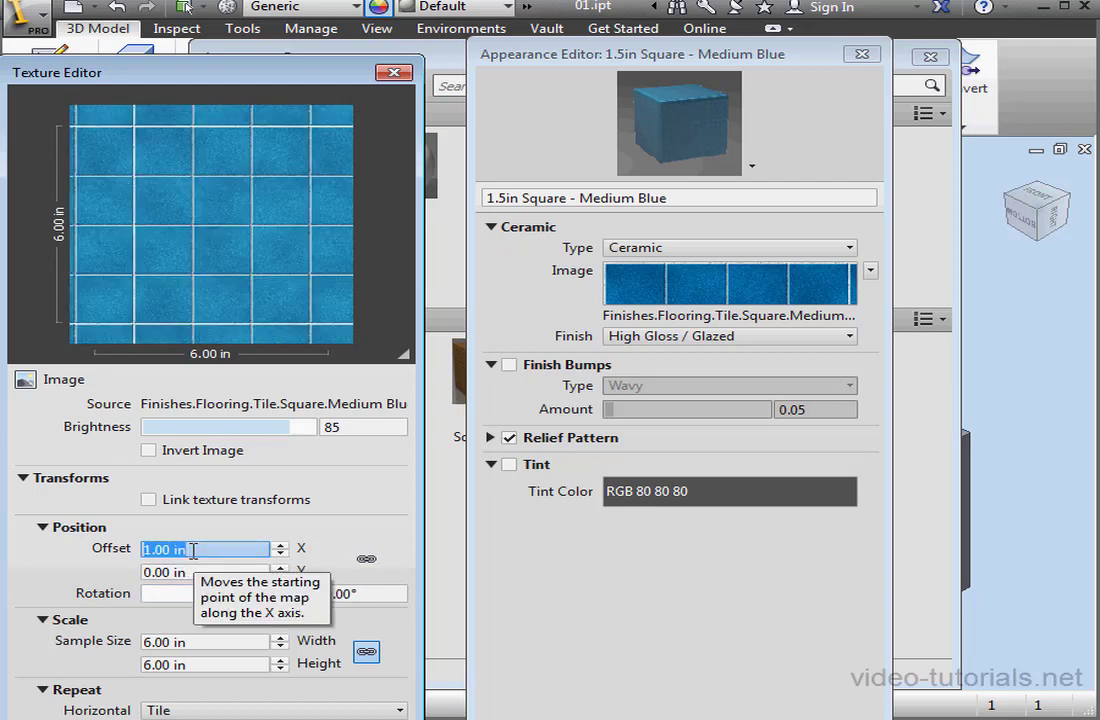
{"action": "type", "text": "0"}
{"action": "left_click", "coordinate": [190, 572]}
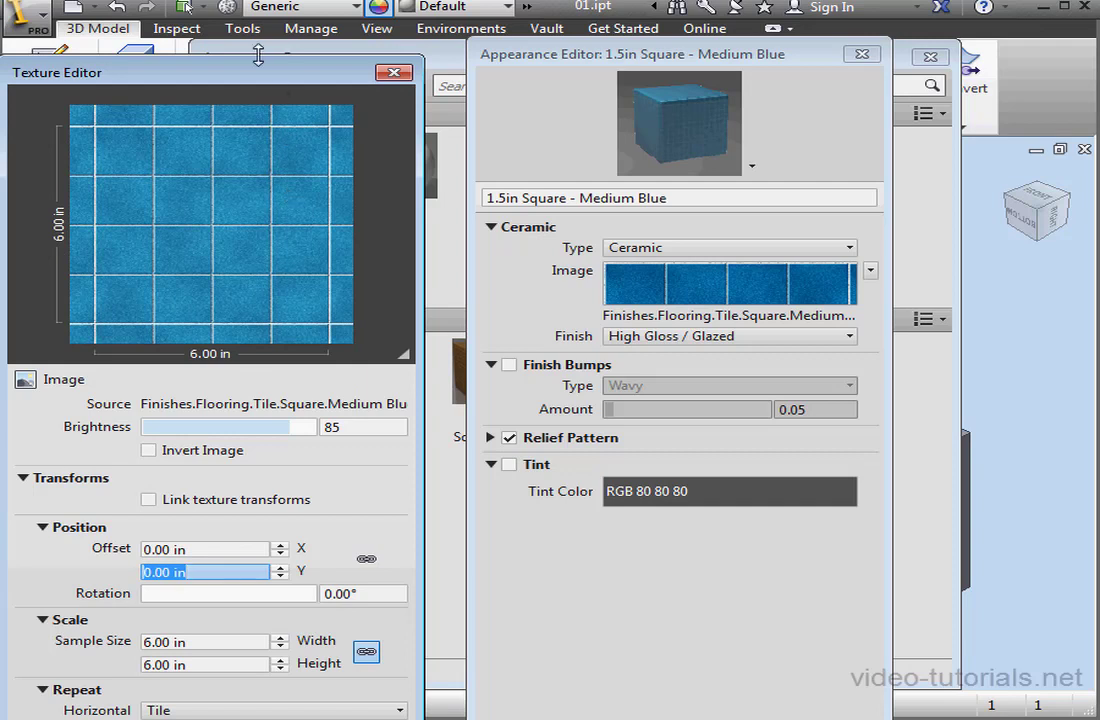
Try disabling horizontal repeat, restore it to Tile, and close the Texture Editor.
{"action": "left_click_drag", "start_coordinate": [262, 70], "coordinate": [305, 10]}
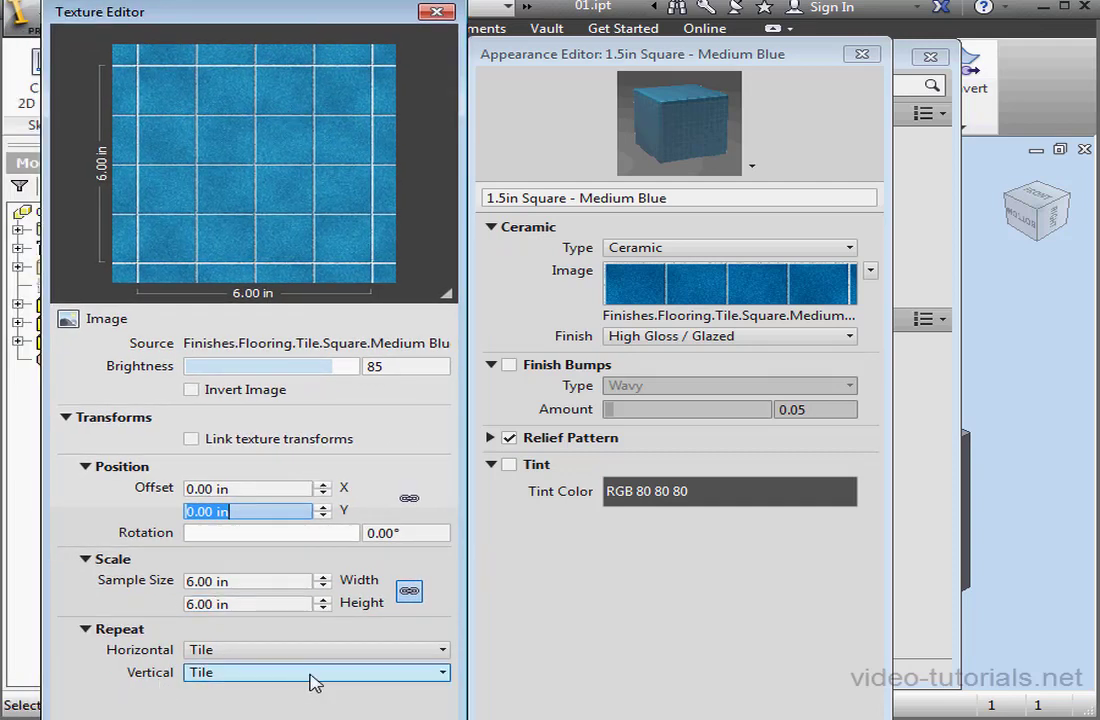
{"action": "left_click", "coordinate": [444, 652]}
{"action": "left_click", "coordinate": [352, 669]}
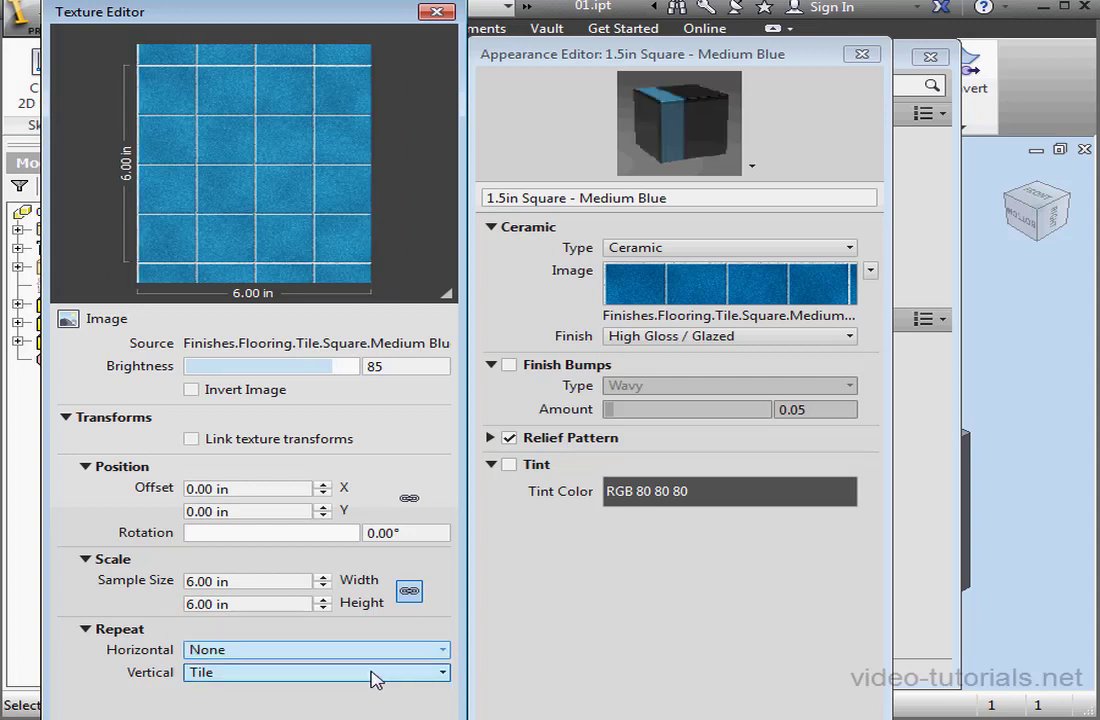
{"action": "left_click", "coordinate": [444, 651]}
{"action": "left_click", "coordinate": [385, 688]}
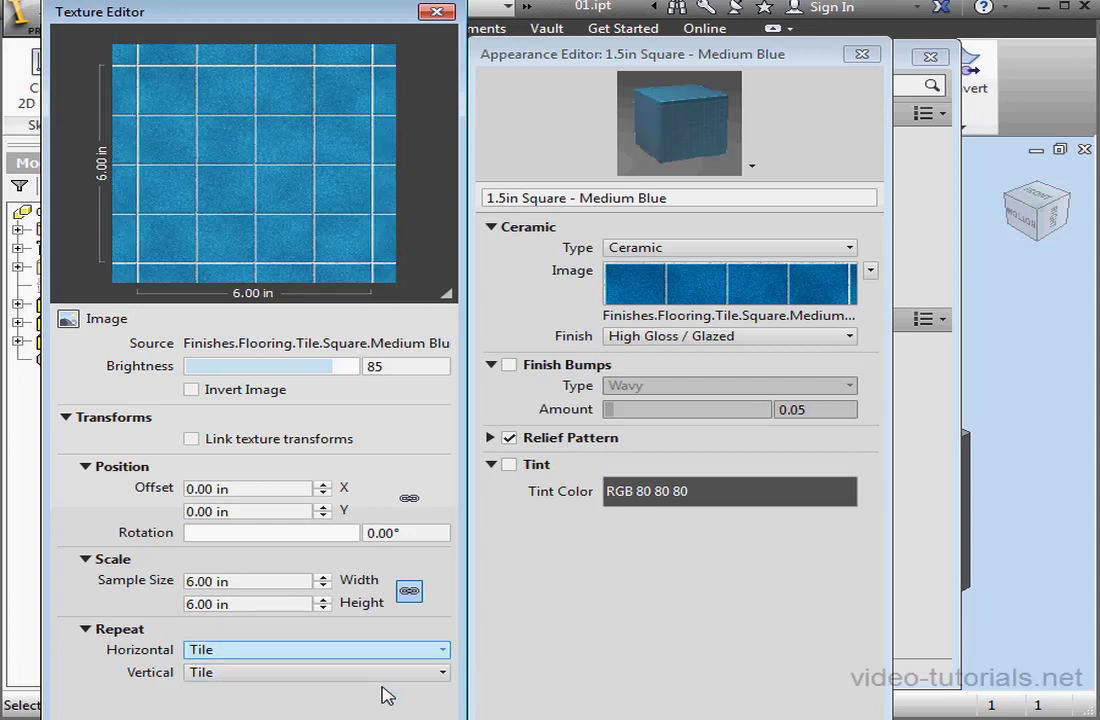
{"action": "left_click", "coordinate": [436, 12]}
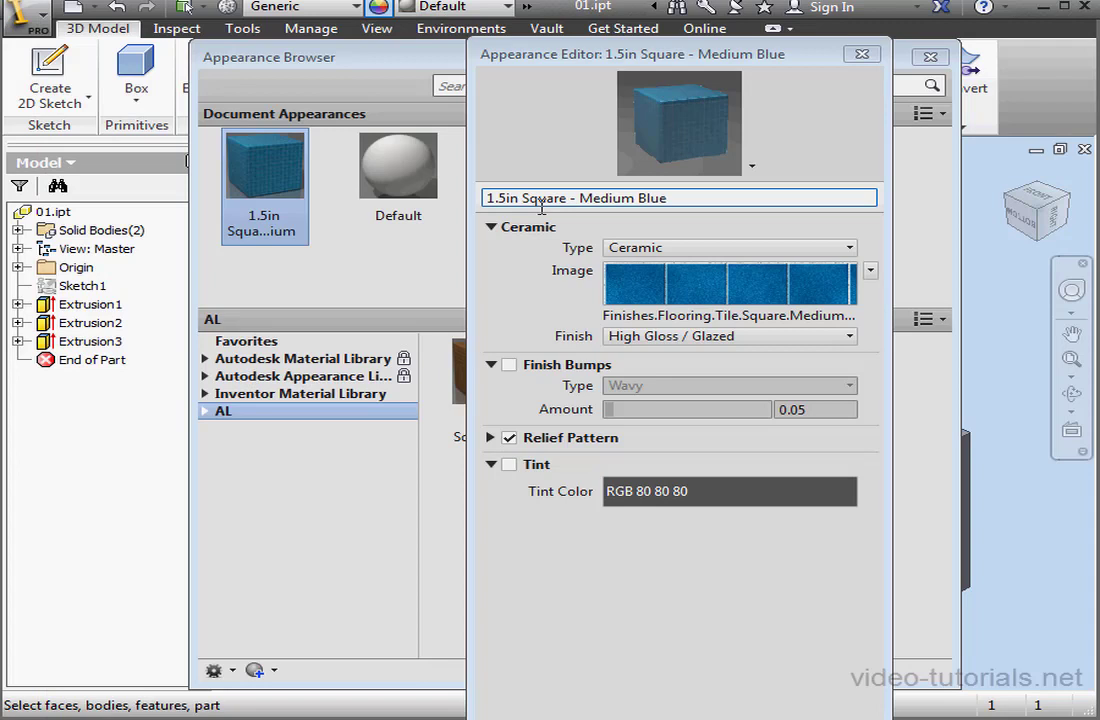
Turn on Wavy finish bumps at amount 0.00.
{"action": "left_click", "coordinate": [509, 364]}
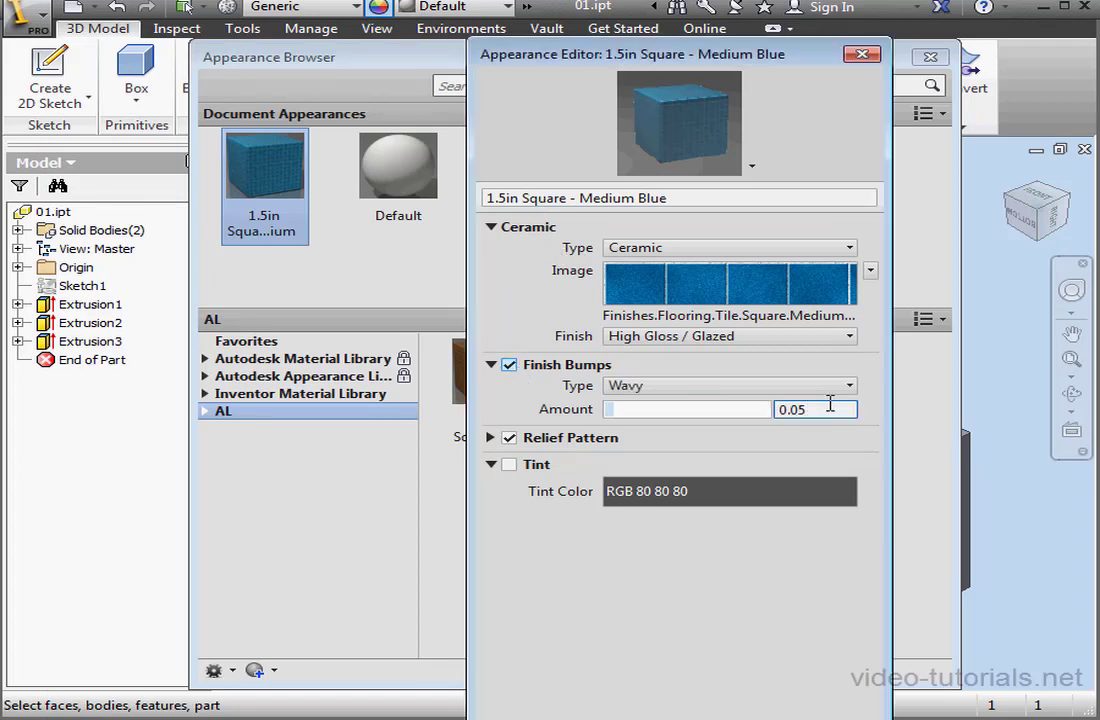
{"action": "mouse_move", "coordinate": [619, 412]}
{"action": "left_mouse_down"}
{"action": "mouse_move", "coordinate": [708, 411]}
{"action": "mouse_move", "coordinate": [604, 412]}
{"action": "left_mouse_up"}
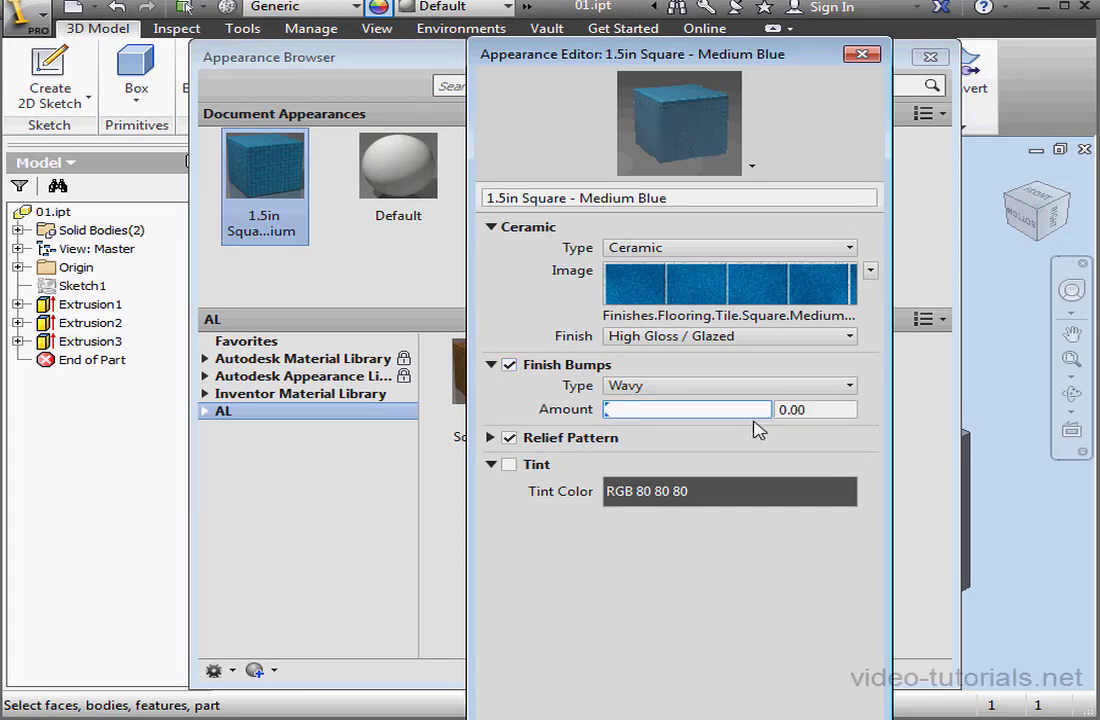
{"action": "left_click", "coordinate": [825, 387]}
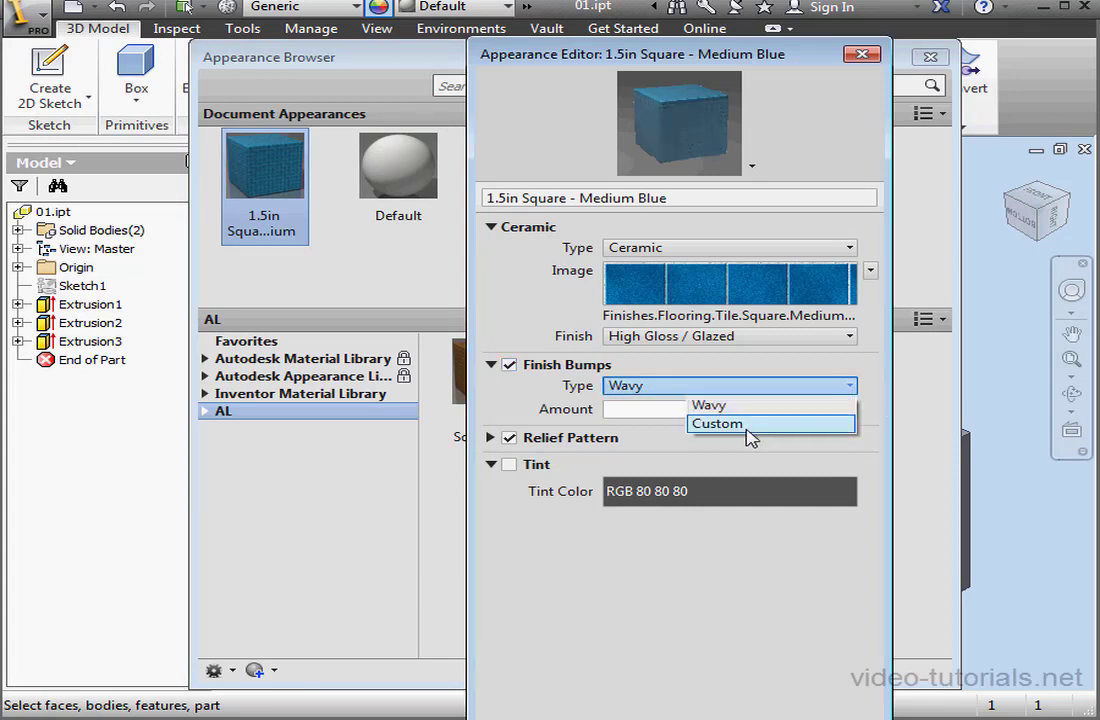
{"action": "left_click", "coordinate": [755, 460]}
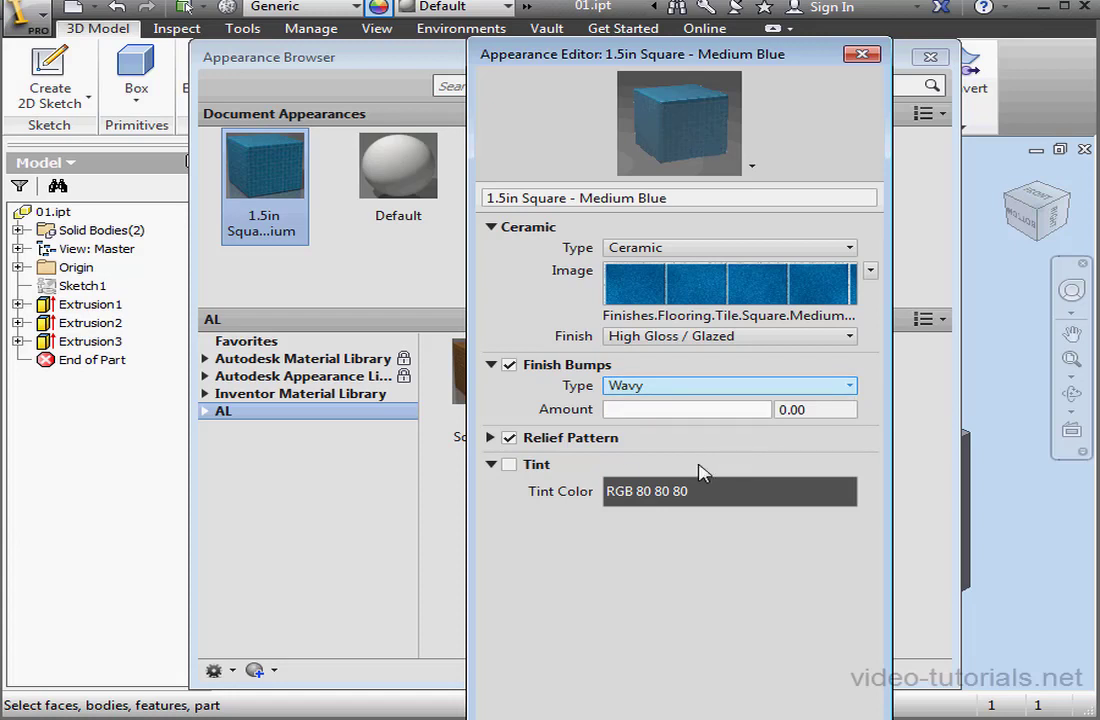
Raise the relief pattern amount to 1.16 and adjust the relief image brightness.
{"action": "left_click", "coordinate": [491, 438]}
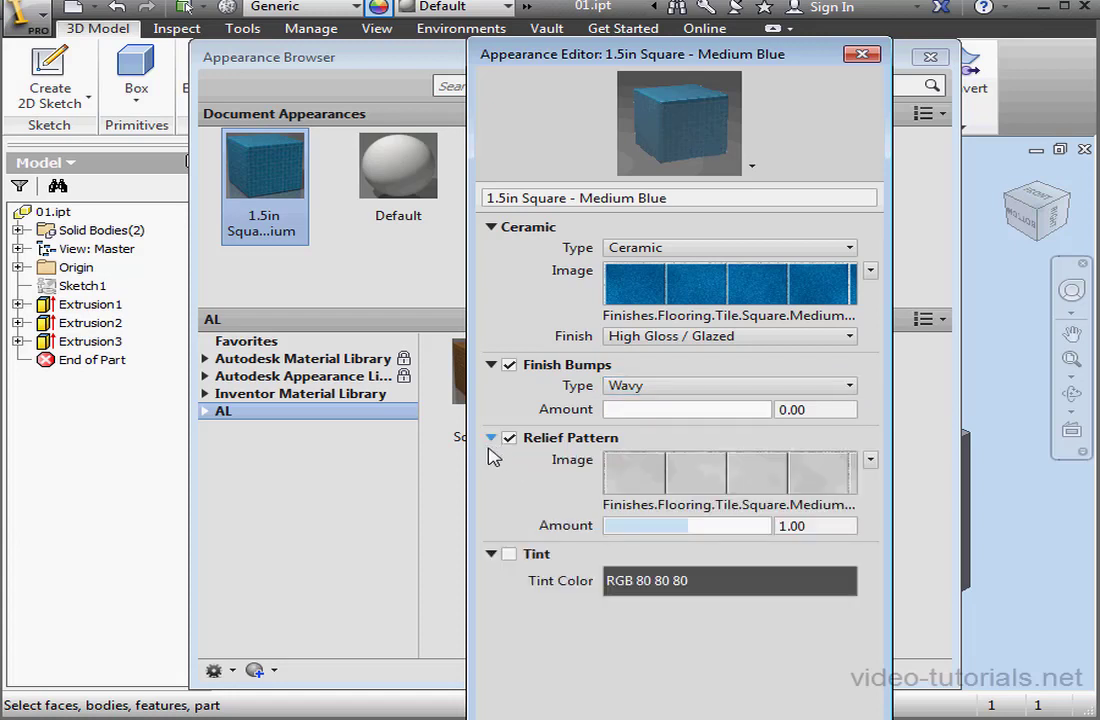
{"action": "mouse_move", "coordinate": [689, 525]}
{"action": "left_mouse_down"}
{"action": "mouse_move", "coordinate": [752, 527]}
{"action": "mouse_move", "coordinate": [677, 525]}
{"action": "mouse_move", "coordinate": [693, 526]}
{"action": "left_mouse_up"}
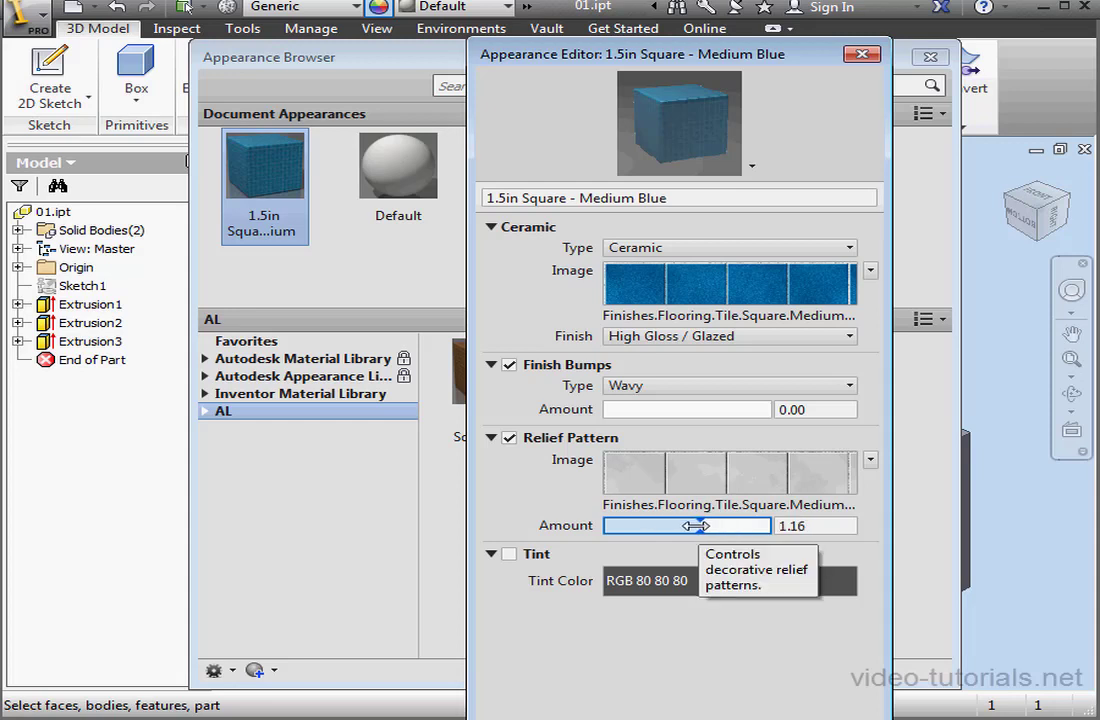
{"action": "left_click", "coordinate": [697, 480]}
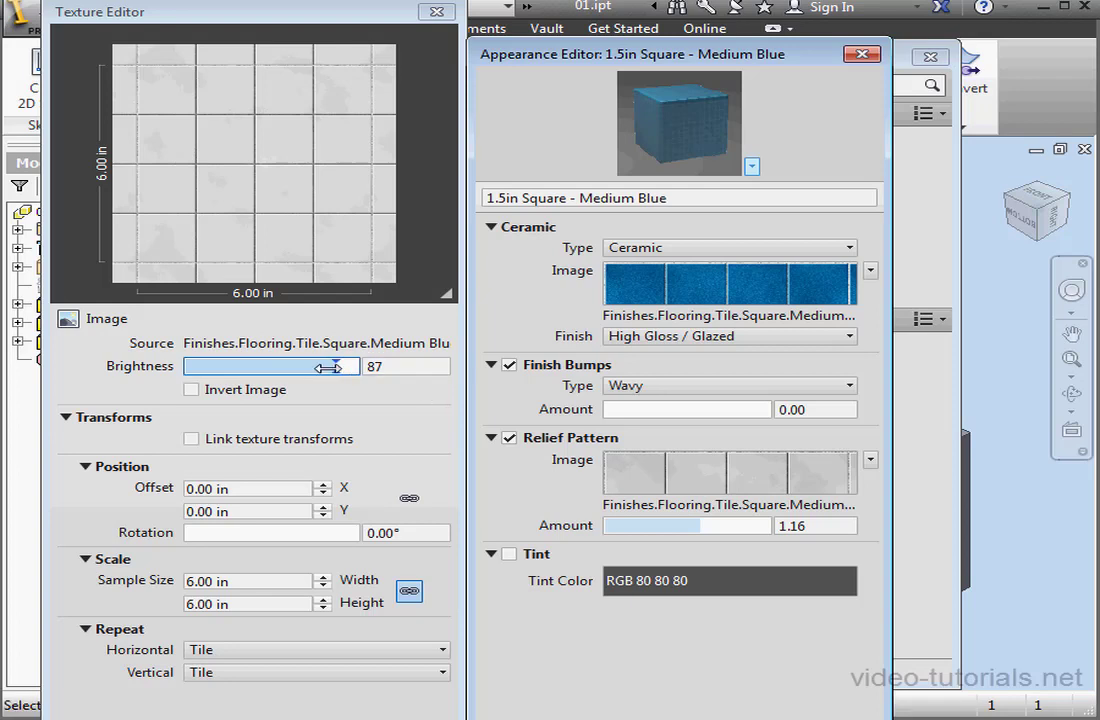
{"action": "left_click_drag", "start_coordinate": [336, 366], "coordinate": [289, 366]}
{"action": "left_click", "coordinate": [436, 12]}
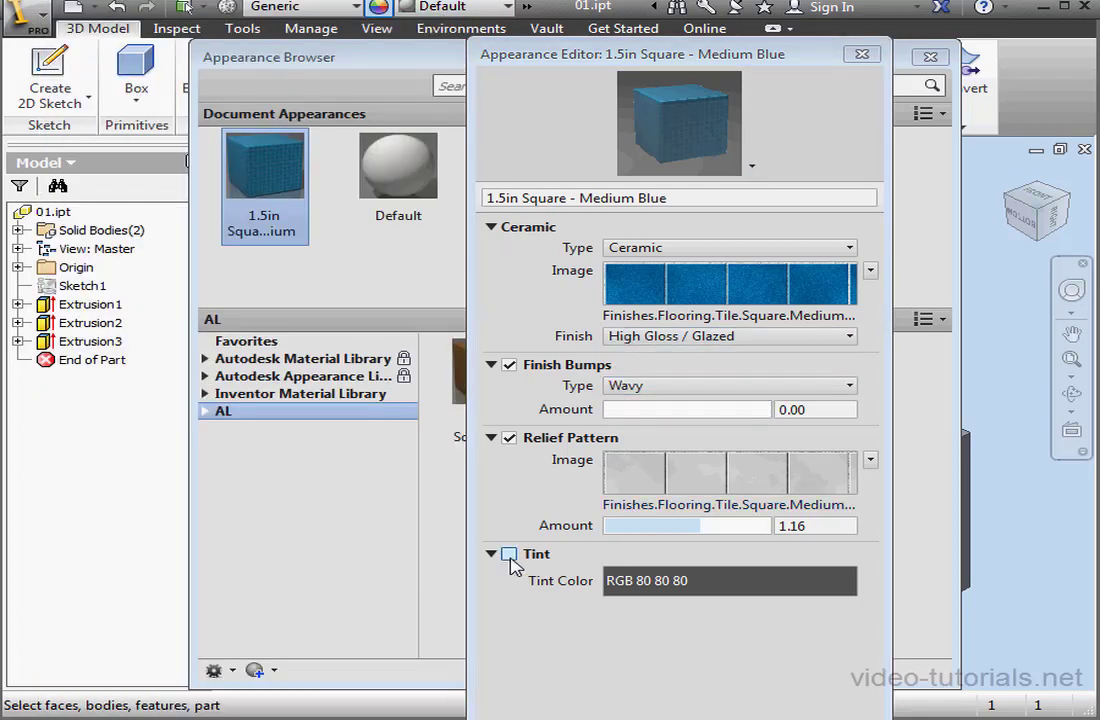
Try cyan and white tints, then leave the tint off at RGB 255 255 255.
{"action": "left_click", "coordinate": [510, 555]}
{"action": "left_click", "coordinate": [675, 585]}
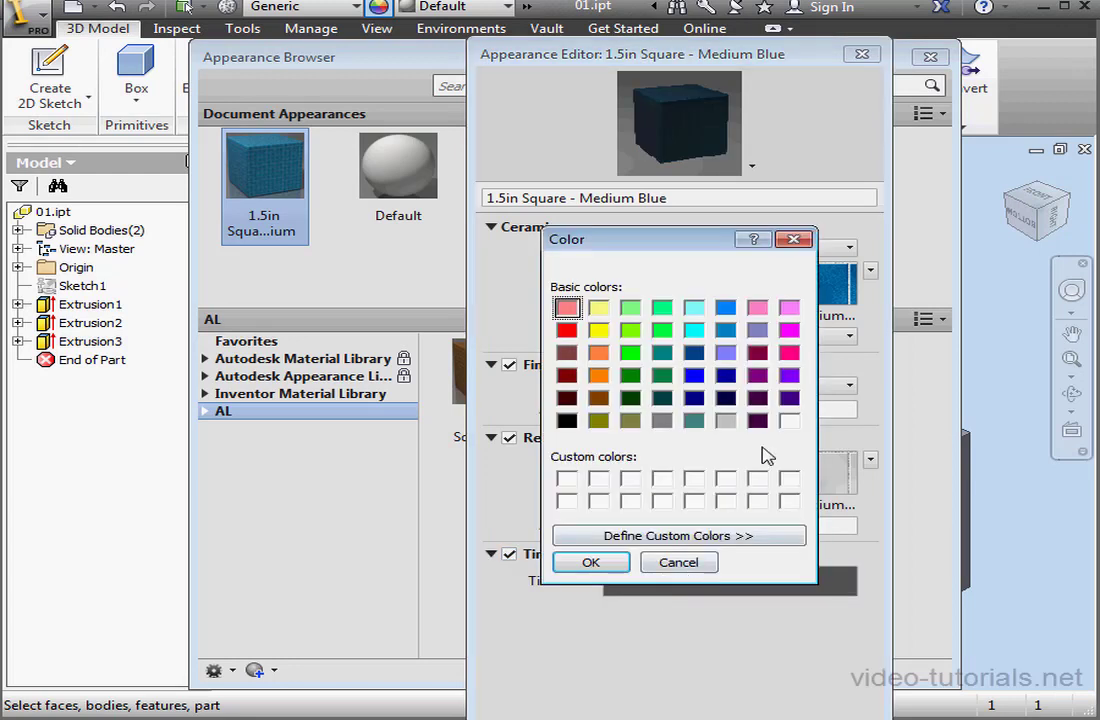
{"action": "left_click", "coordinate": [697, 329]}
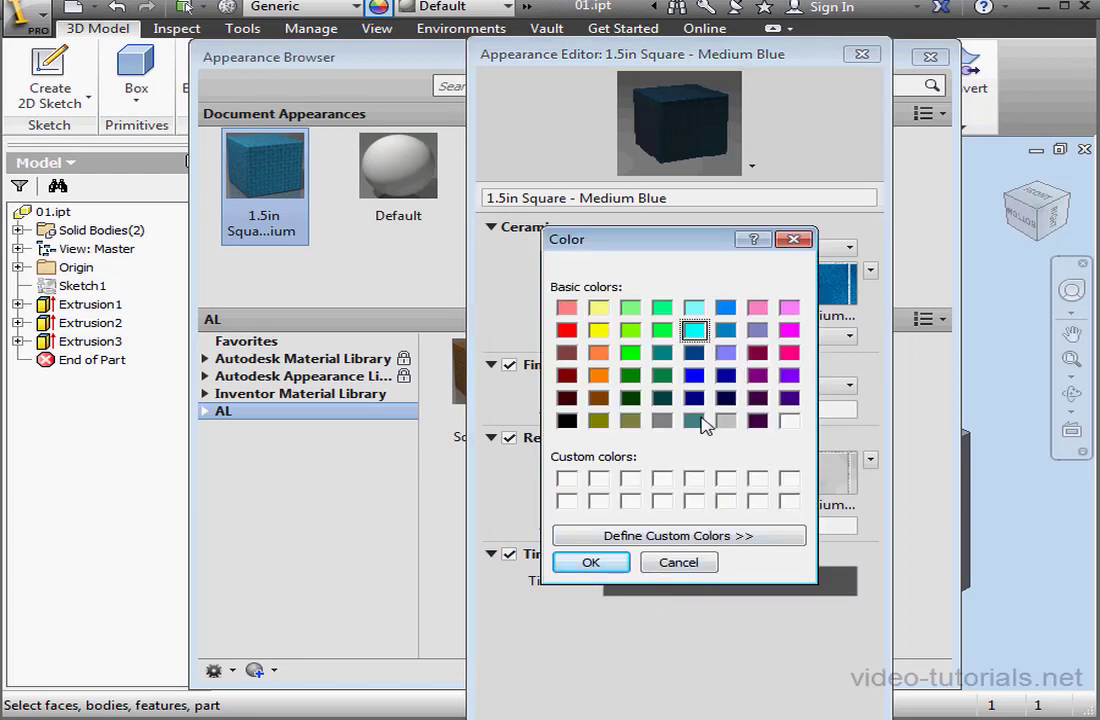
{"action": "left_click", "coordinate": [590, 562]}
{"action": "left_click", "coordinate": [703, 586]}
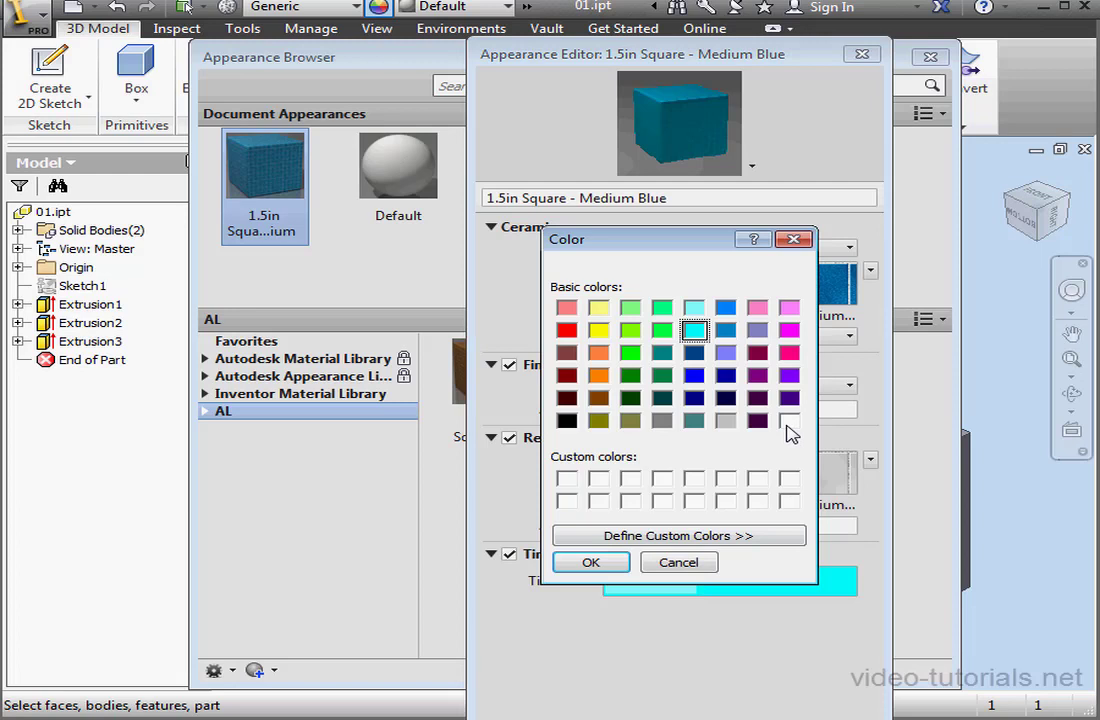
{"action": "left_click", "coordinate": [789, 421]}
{"action": "left_click", "coordinate": [605, 562]}
{"action": "left_click", "coordinate": [510, 553]}
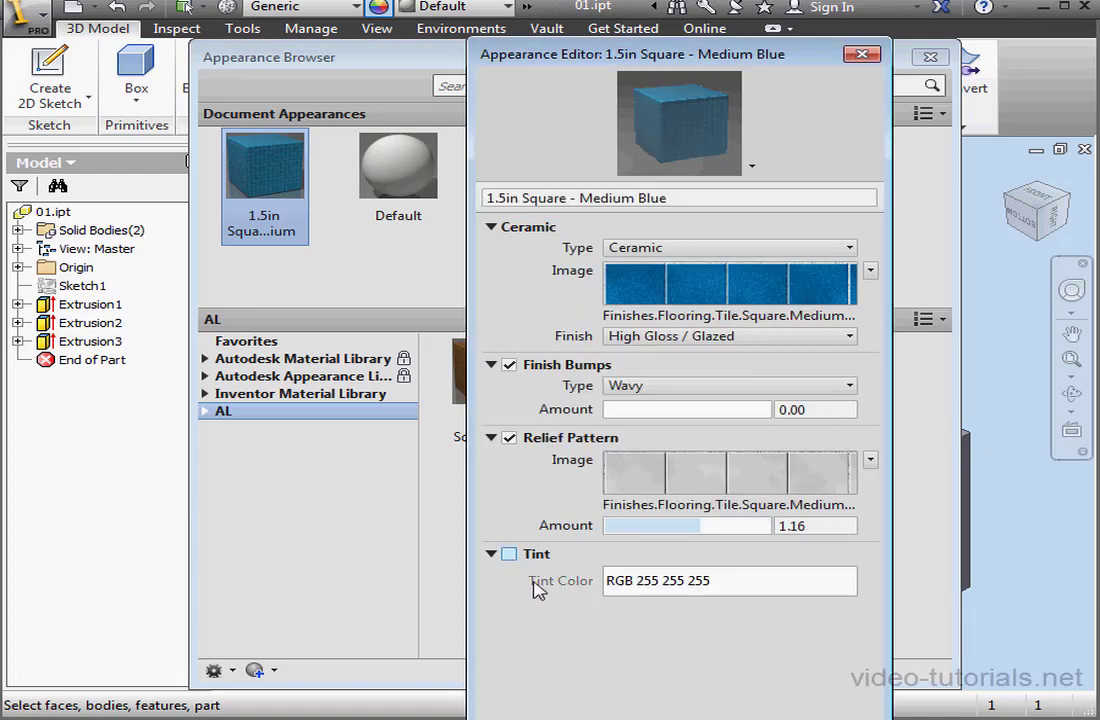
Close the Appearance Editor and save the Medium Blue tile edits.
{"action": "left_click", "coordinate": [861, 54]}
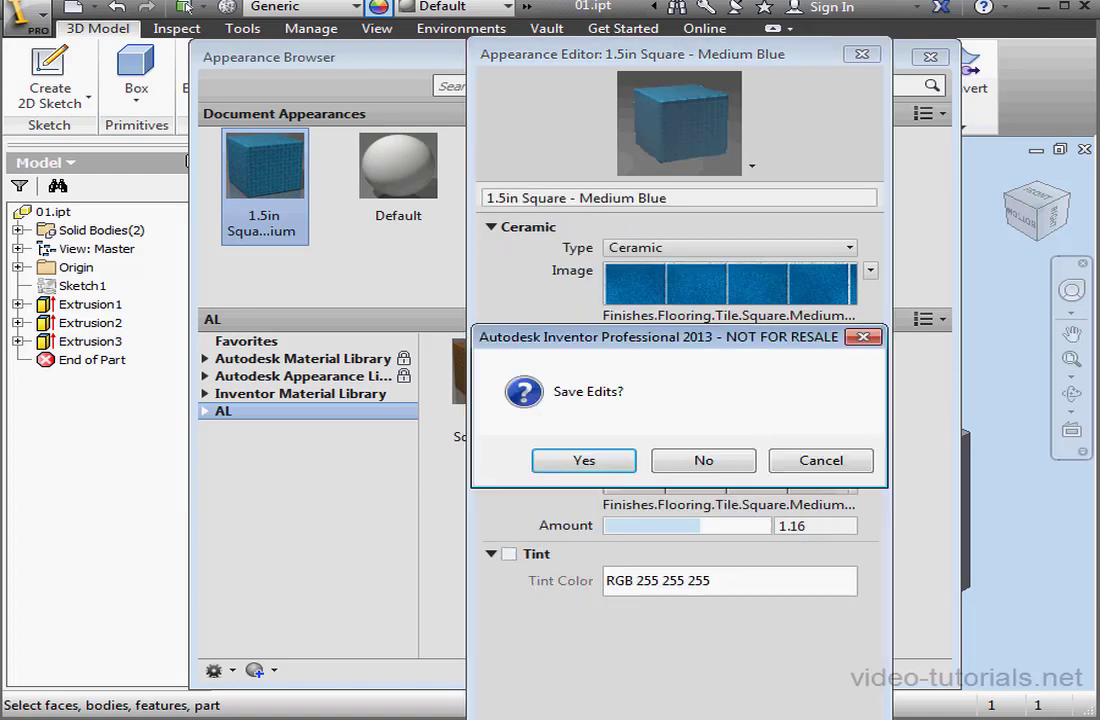
{"action": "left_click", "coordinate": [555, 461]}
{"action": "mouse_move", "coordinate": [628, 448]}
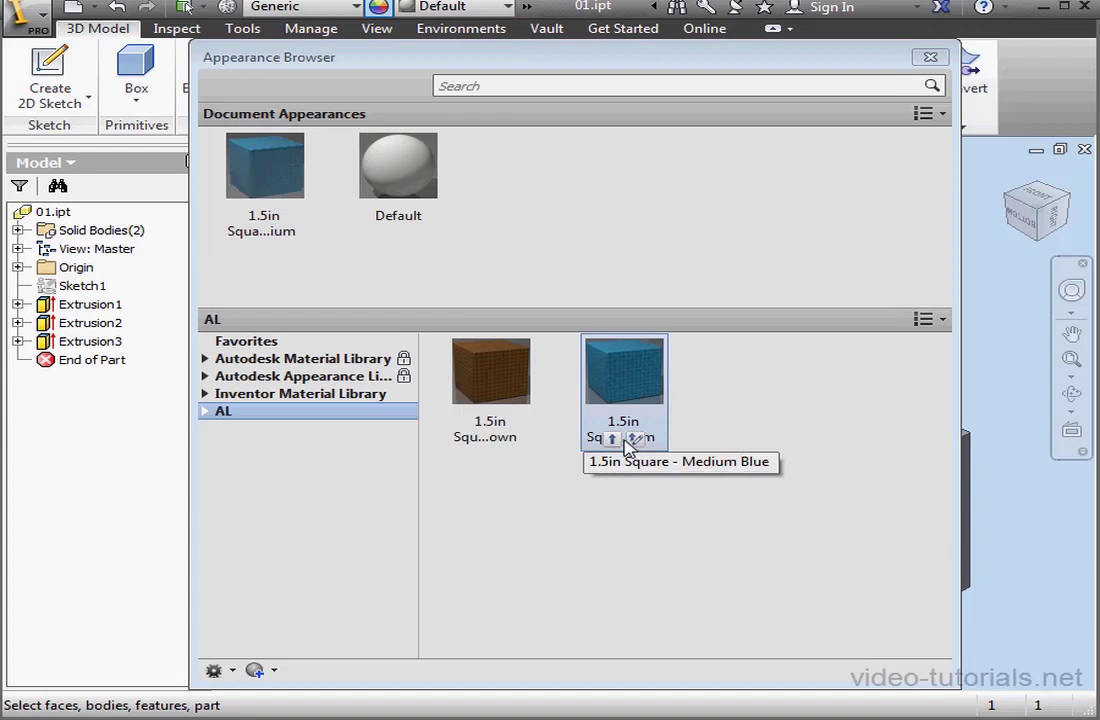
Drag Anodized - Blue from Metal: Aluminum into the document appearances.
{"action": "left_click", "coordinate": [205, 377]}
{"action": "left_click", "coordinate": [216, 551]}
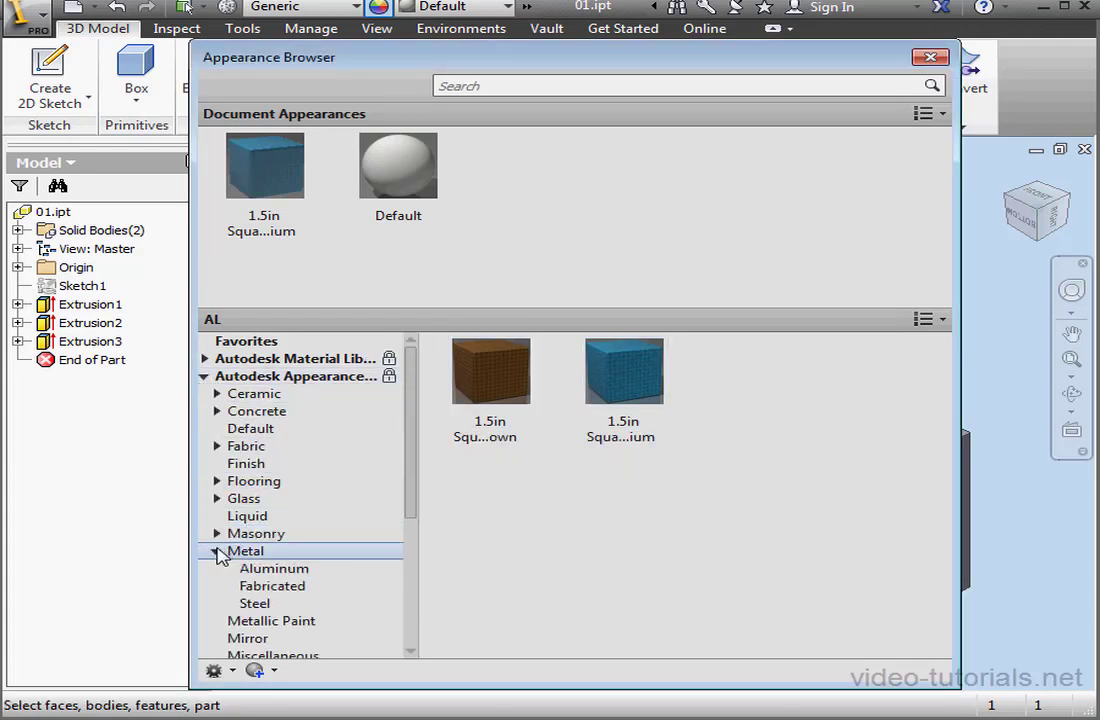
{"action": "left_click", "coordinate": [270, 569]}
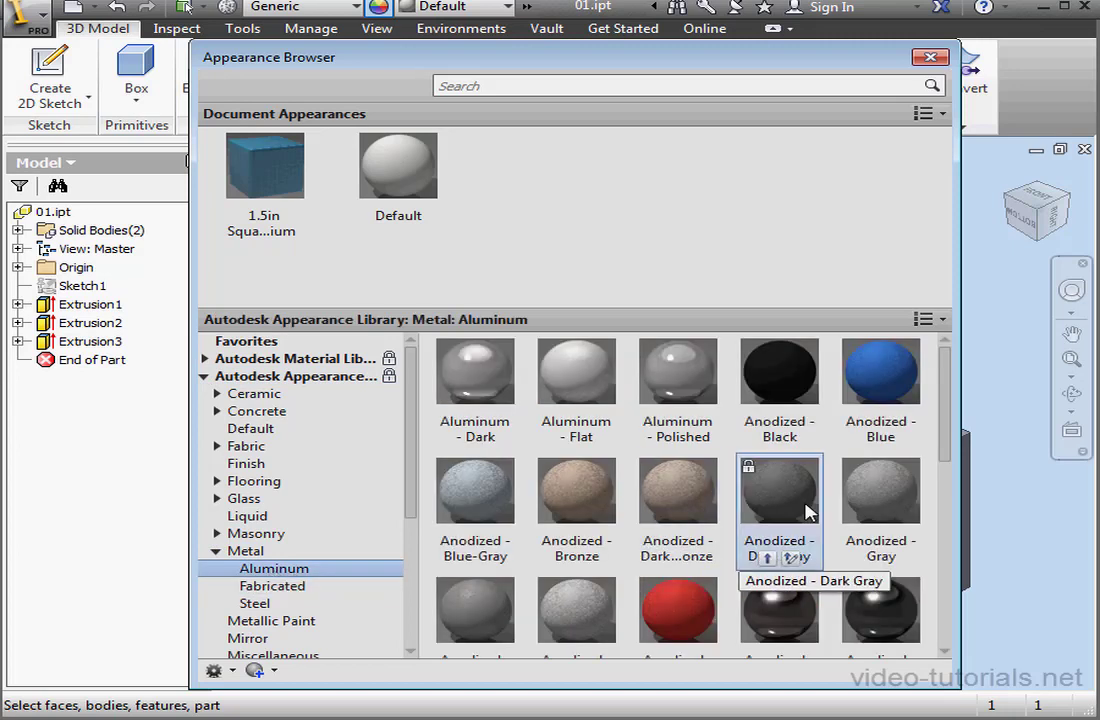
{"action": "left_click_drag", "start_coordinate": [857, 361], "coordinate": [575, 208]}
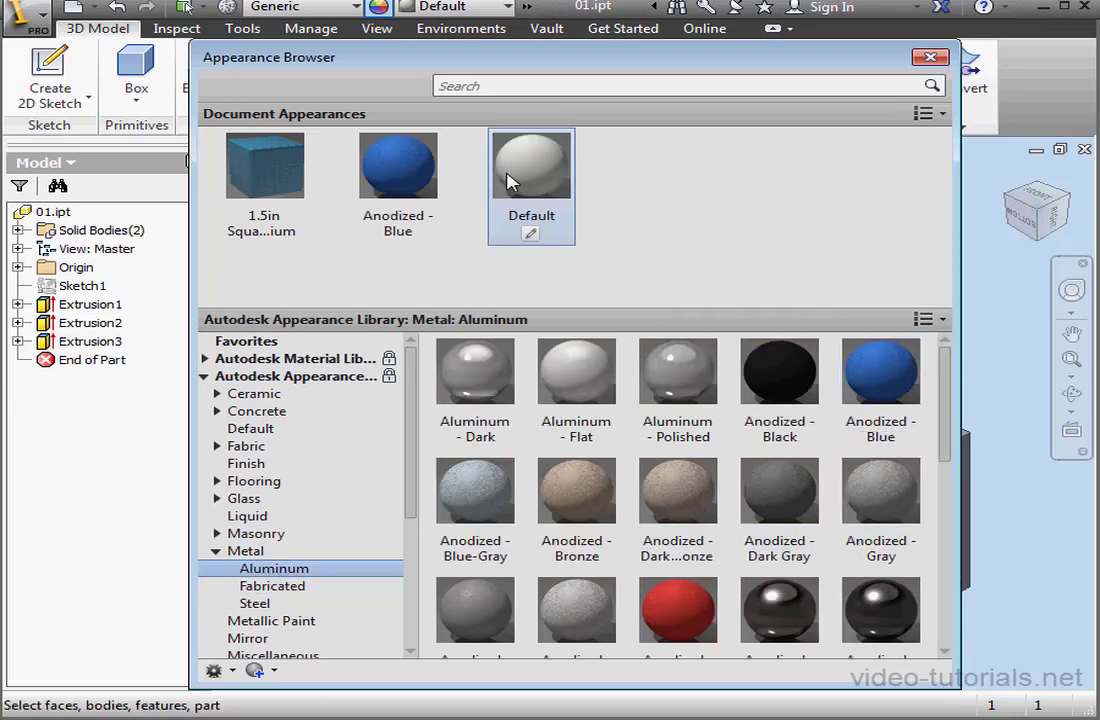
Open Anodized - Blue for editing and select 'Blue' in its name.
{"action": "double_click", "coordinate": [395, 172]}
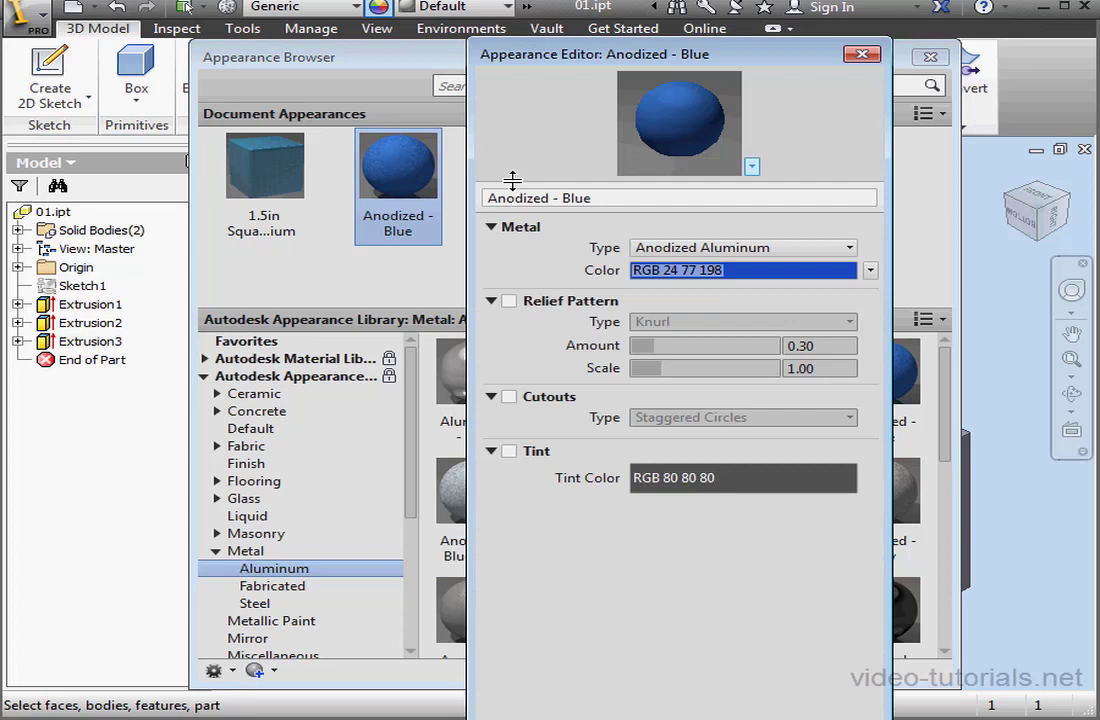
{"action": "left_click", "coordinate": [575, 197]}
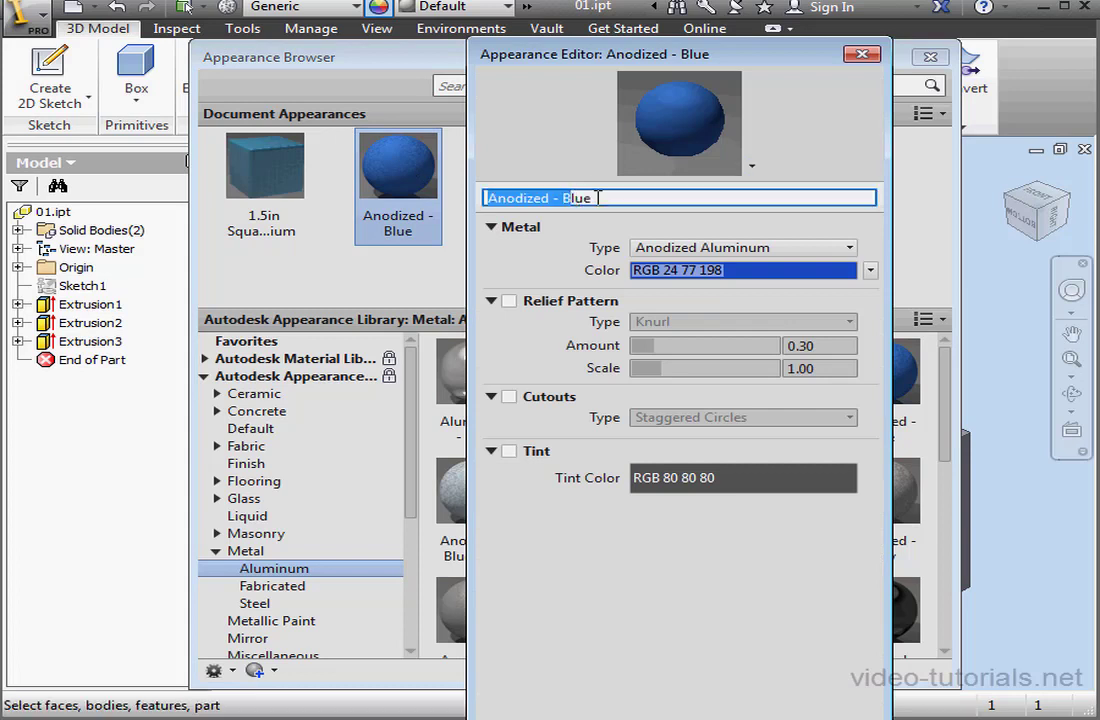
{"action": "left_click_drag", "start_coordinate": [598, 197], "coordinate": [570, 198]}
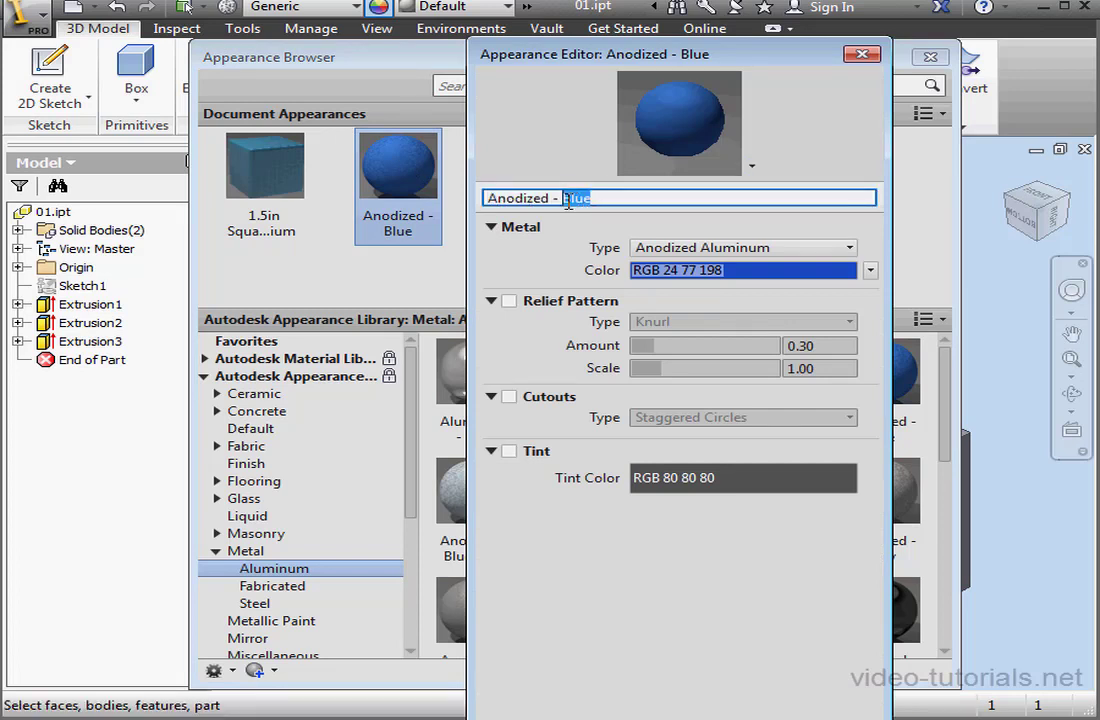
Rename it Anodized - Red and set its colour to pure red, RGB 255 0 0.
{"action": "type", "text": "Red"}
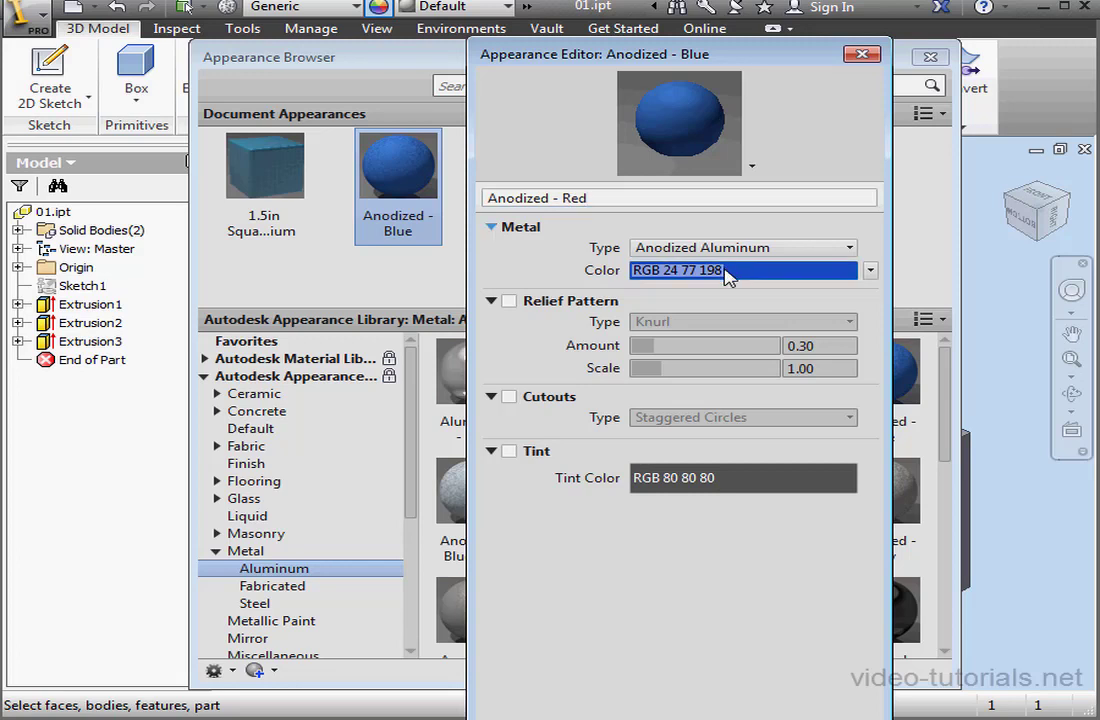
{"action": "left_click", "coordinate": [725, 271]}
{"action": "left_click", "coordinate": [566, 330]}
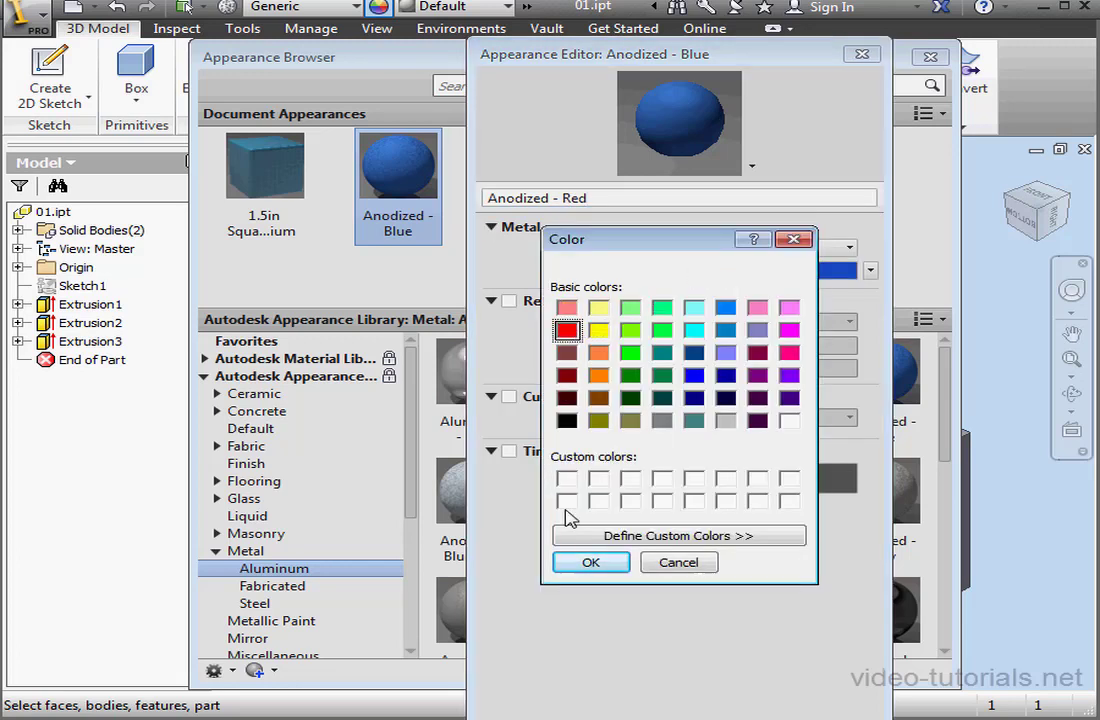
{"action": "left_click", "coordinate": [589, 562]}
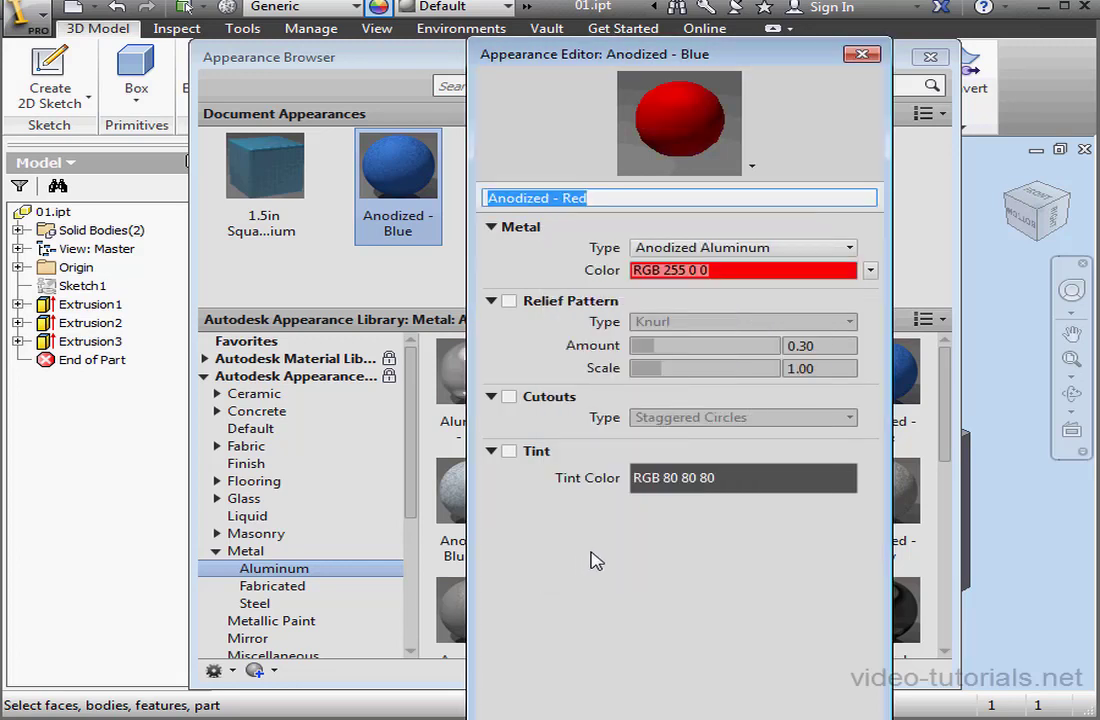
Turn on the Knurl relief pattern, reduce its scale to 0.49, and finish editing.
{"action": "left_click", "coordinate": [509, 302]}
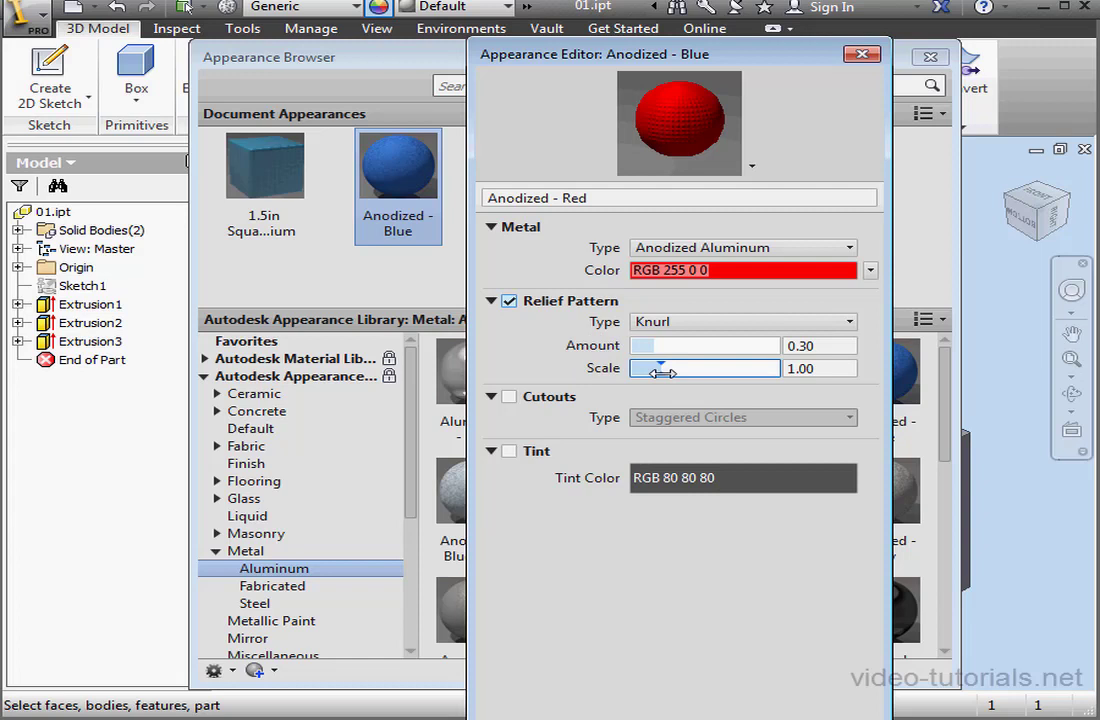
{"action": "mouse_move", "coordinate": [658, 368]}
{"action": "left_mouse_down"}
{"action": "mouse_move", "coordinate": [643, 369]}
{"action": "mouse_move", "coordinate": [700, 349]}
{"action": "mouse_move", "coordinate": [647, 346]}
{"action": "left_mouse_up"}
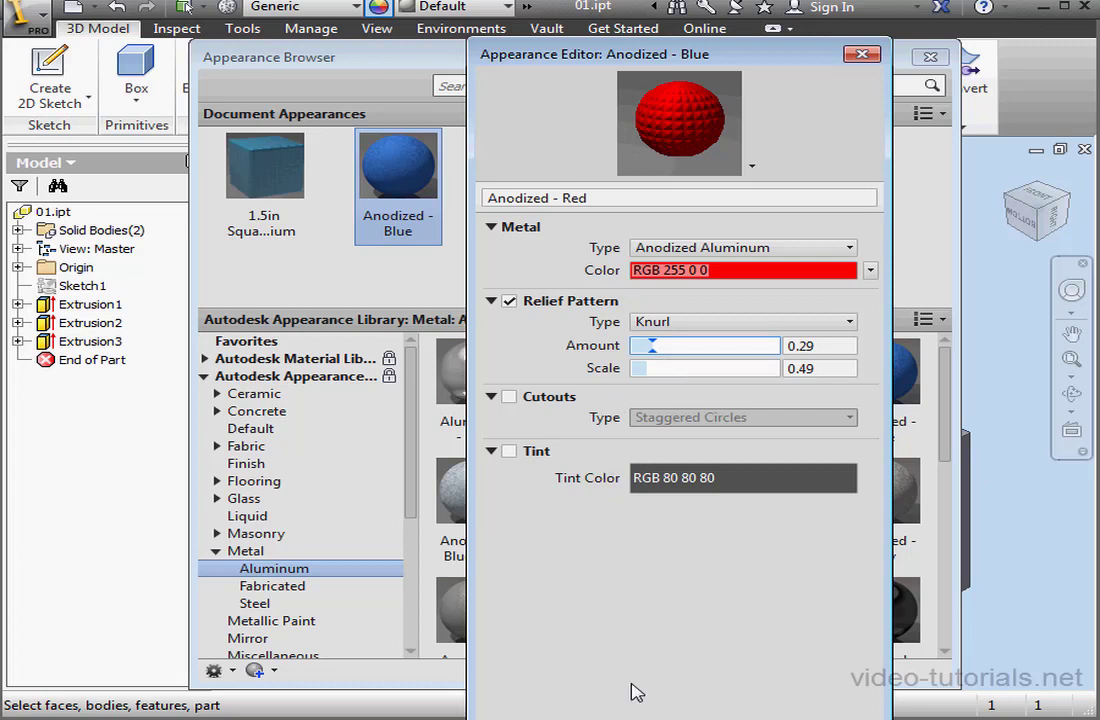
{"action": "key", "text": "Return"}
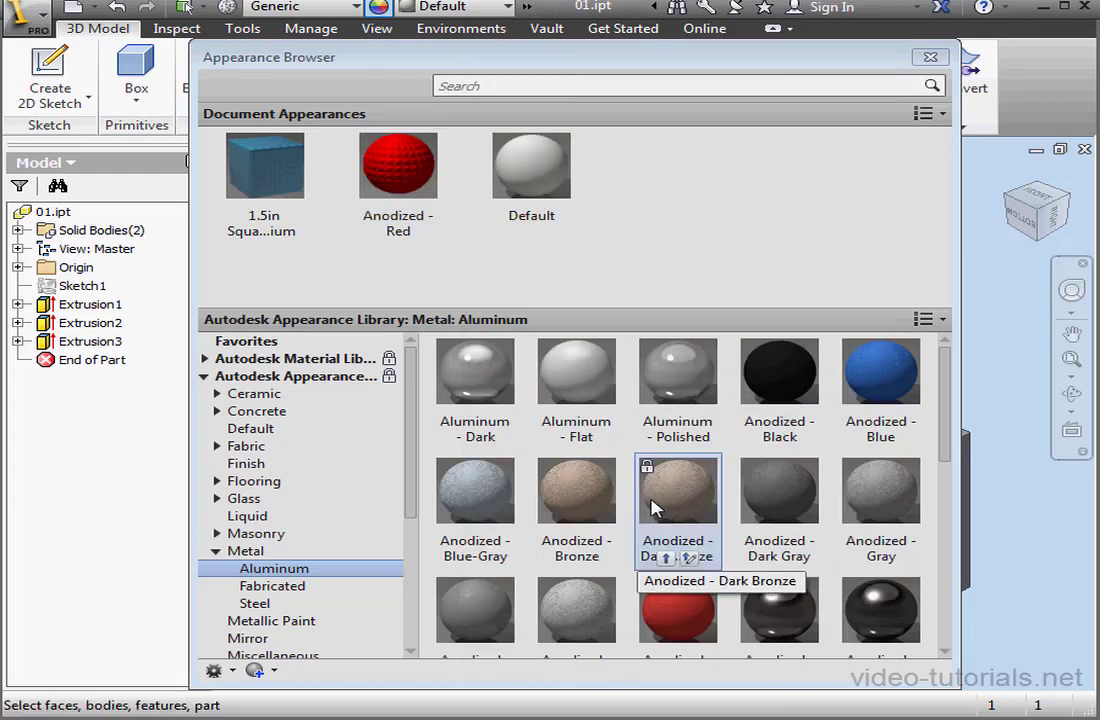
Drag Anodized - Red into the AL library's Category-01.
{"action": "left_click", "coordinate": [205, 376]}
{"action": "left_click", "coordinate": [206, 411]}
{"action": "left_click", "coordinate": [235, 429]}
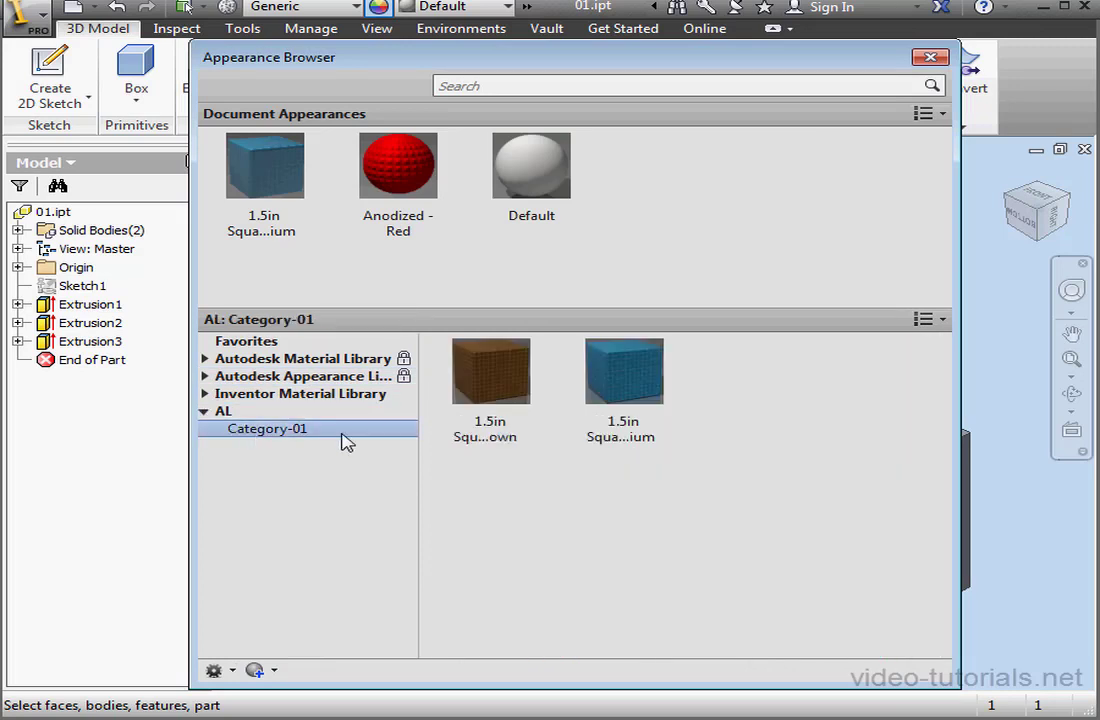
{"action": "left_click_drag", "start_coordinate": [430, 177], "coordinate": [697, 359]}
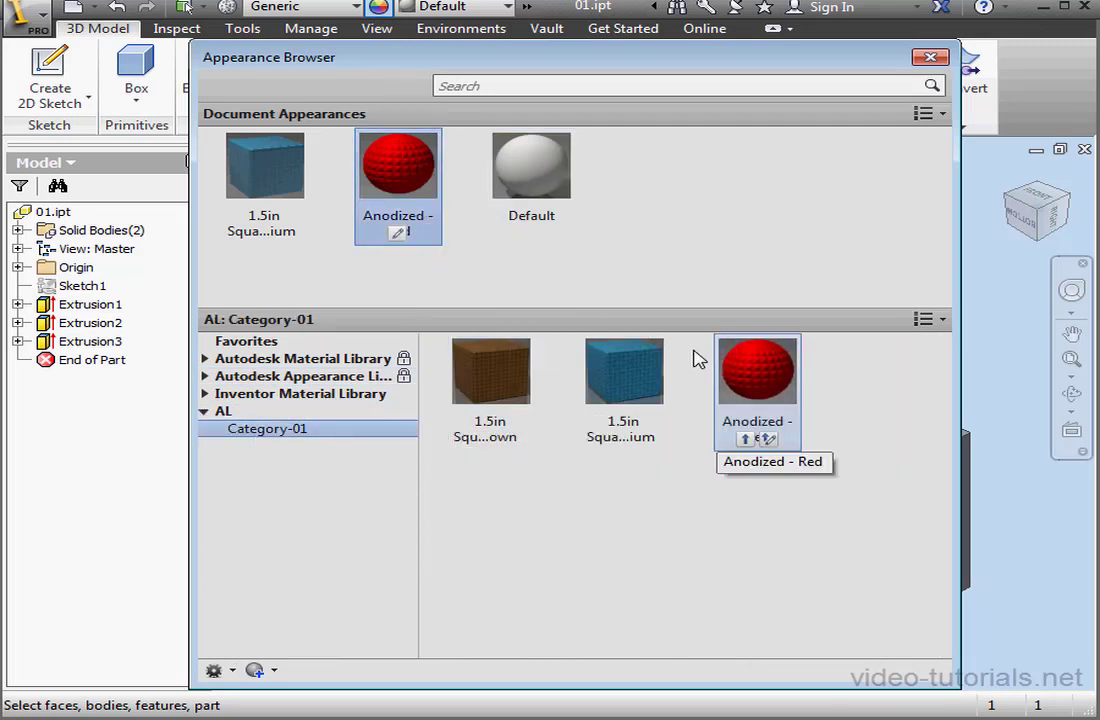
Reopen the Autodesk Appearance Library and collapse its Metal category.
{"action": "left_click", "coordinate": [205, 376]}
{"action": "left_click", "coordinate": [216, 551]}
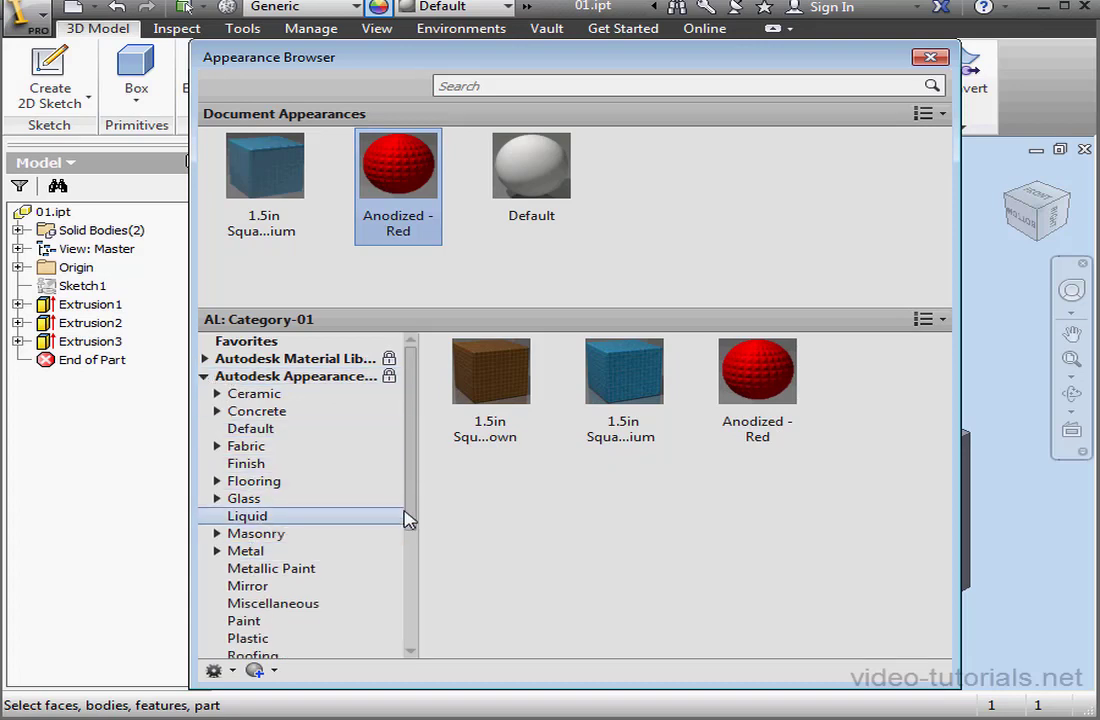
{"action": "left_click_drag", "start_coordinate": [408, 516], "coordinate": [410, 610]}
Drag Birch - Natural Medium Gloss from the Wood category into the document and open it in the Appearance Editor.
{"action": "left_click", "coordinate": [327, 621]}
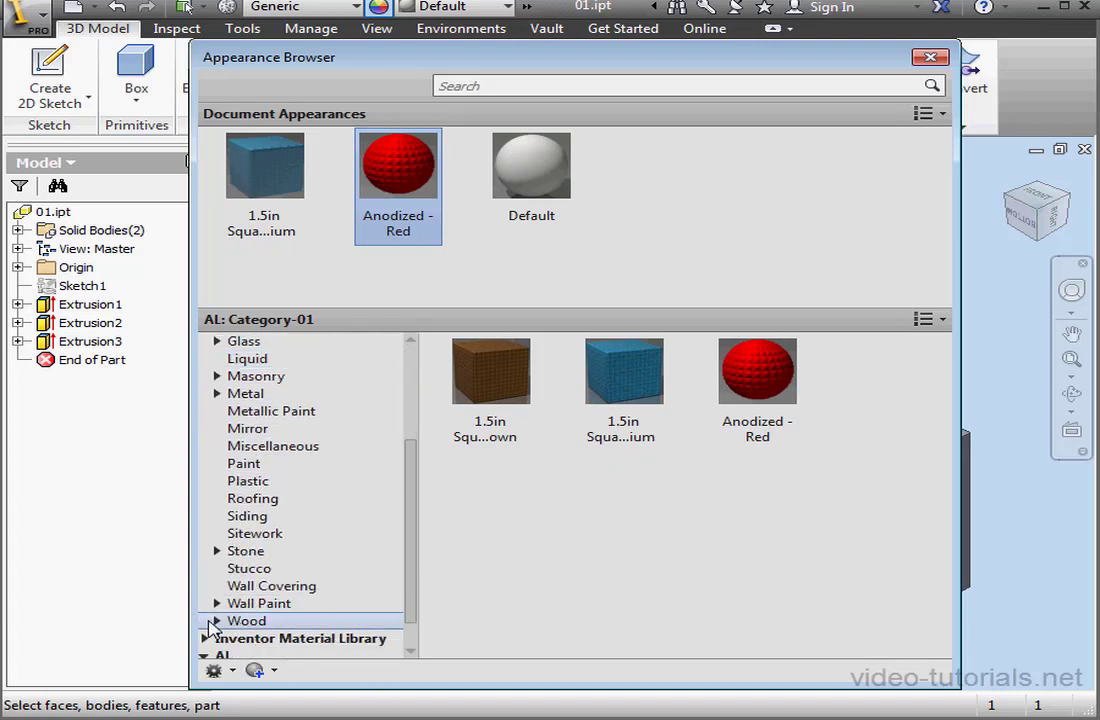
{"action": "scroll", "coordinate": [422, 600], "scroll_direction": "down", "scroll_amount": 1}
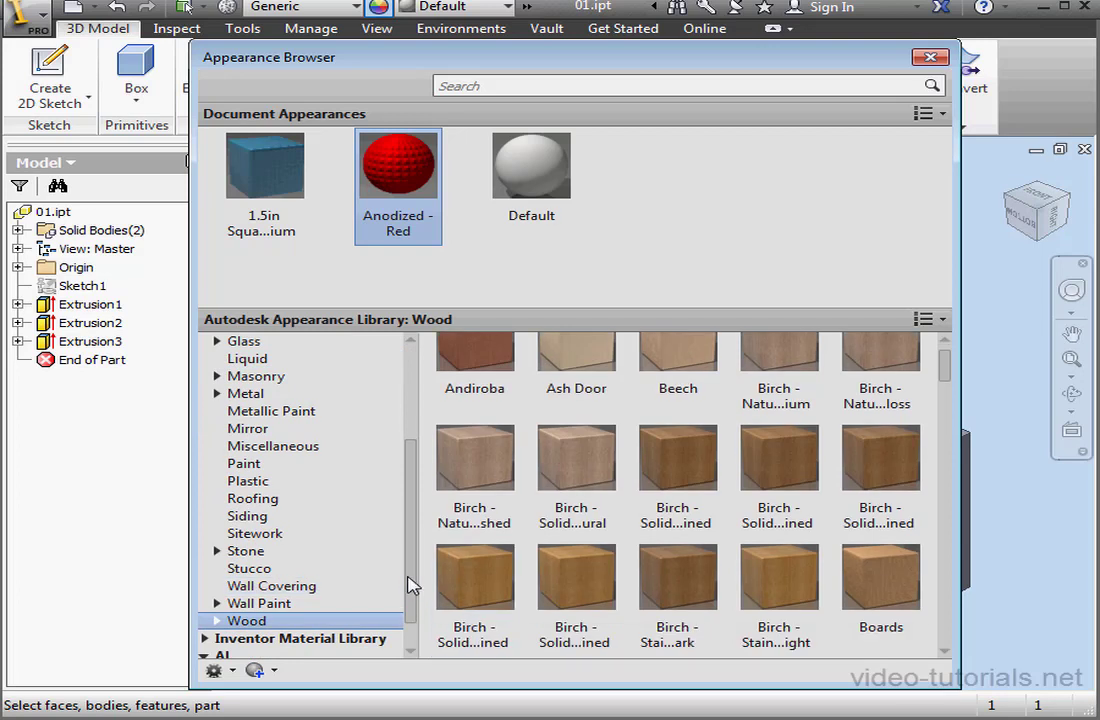
{"action": "scroll", "coordinate": [757, 428], "scroll_direction": "up", "scroll_amount": 1}
{"action": "left_click_drag", "start_coordinate": [779, 368], "coordinate": [648, 209]}
{"action": "double_click", "coordinate": [552, 173]}
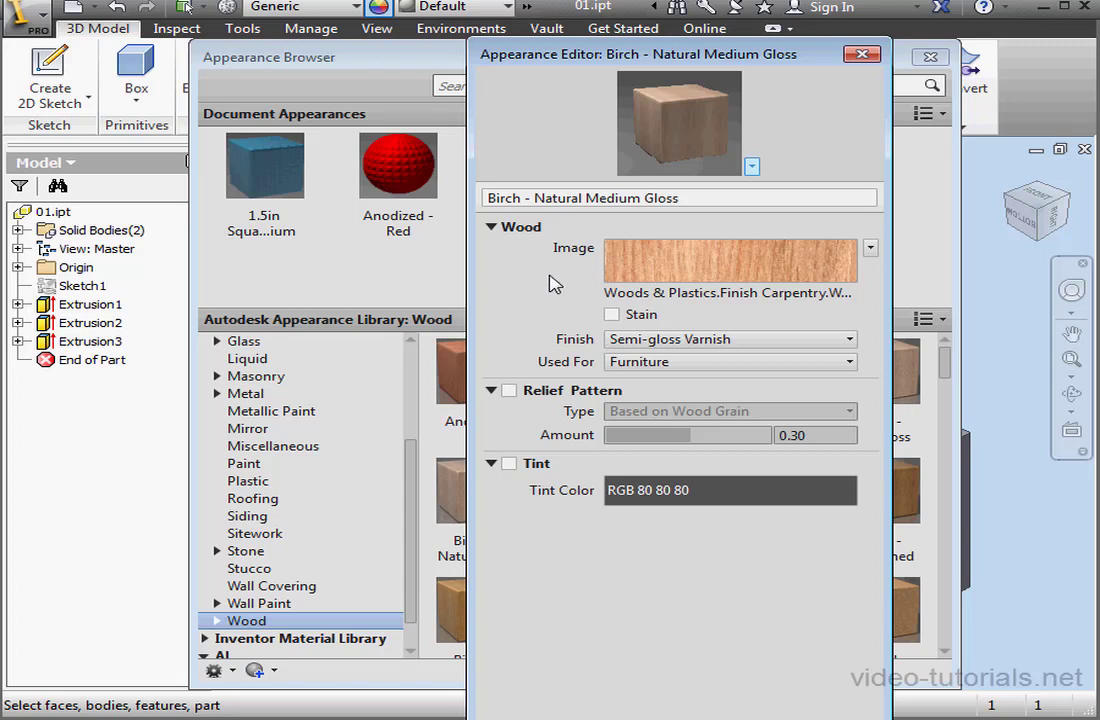
Check the wood image texture settings and keep the Semi-gloss Varnish finish.
{"action": "left_click", "coordinate": [678, 274]}
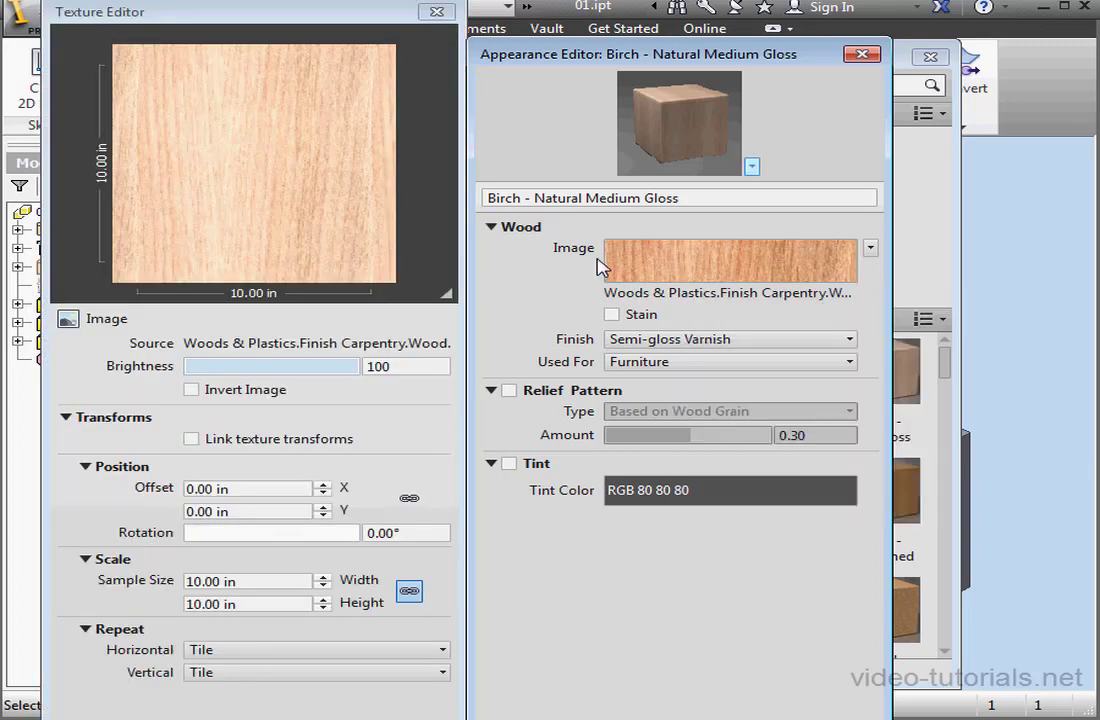
{"action": "left_click", "coordinate": [436, 12]}
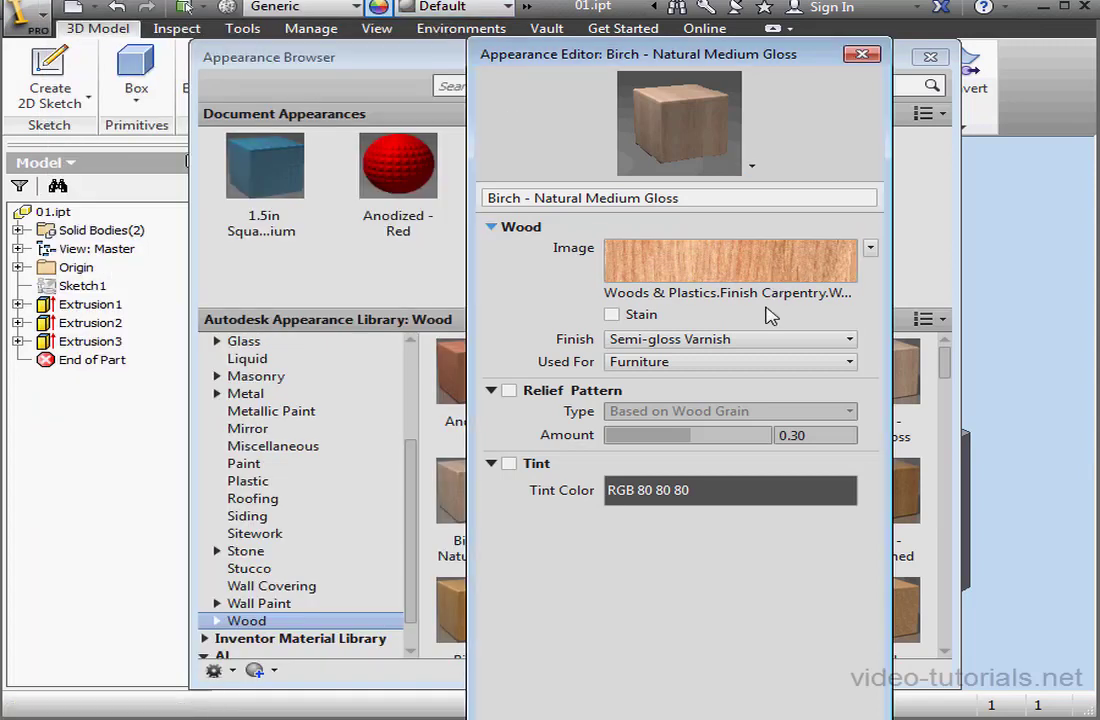
{"action": "left_click", "coordinate": [849, 347]}
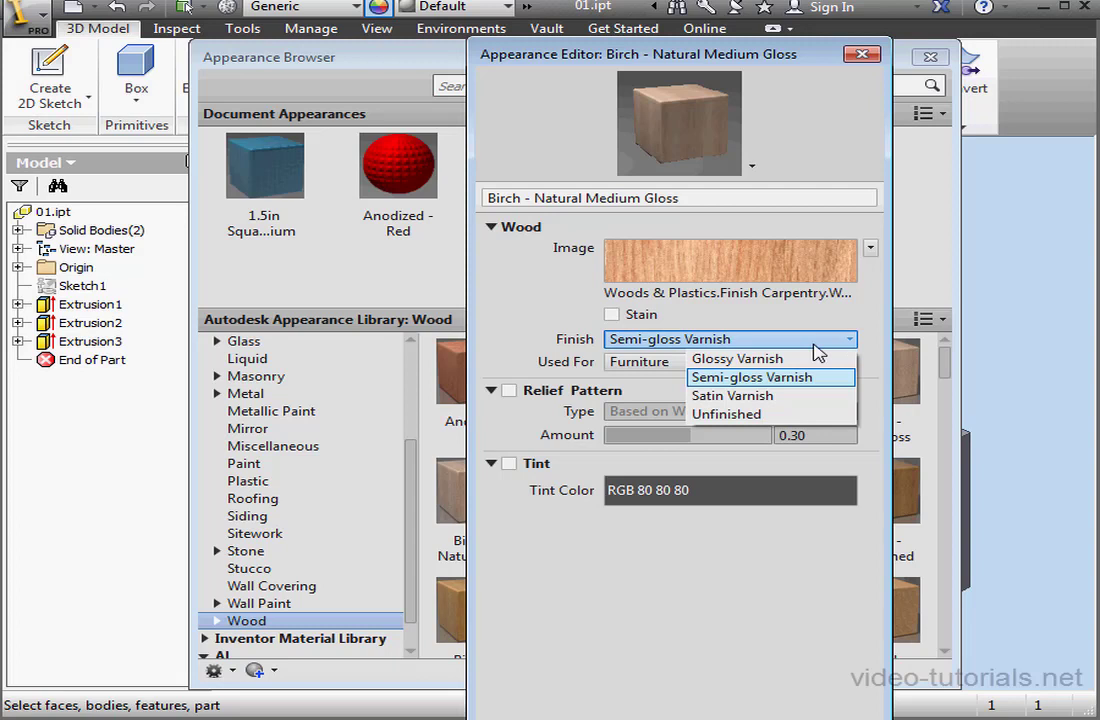
{"action": "left_click", "coordinate": [797, 374]}
Enable the Birch relief pattern and choose a Custom relief type.
{"action": "left_click", "coordinate": [509, 390]}
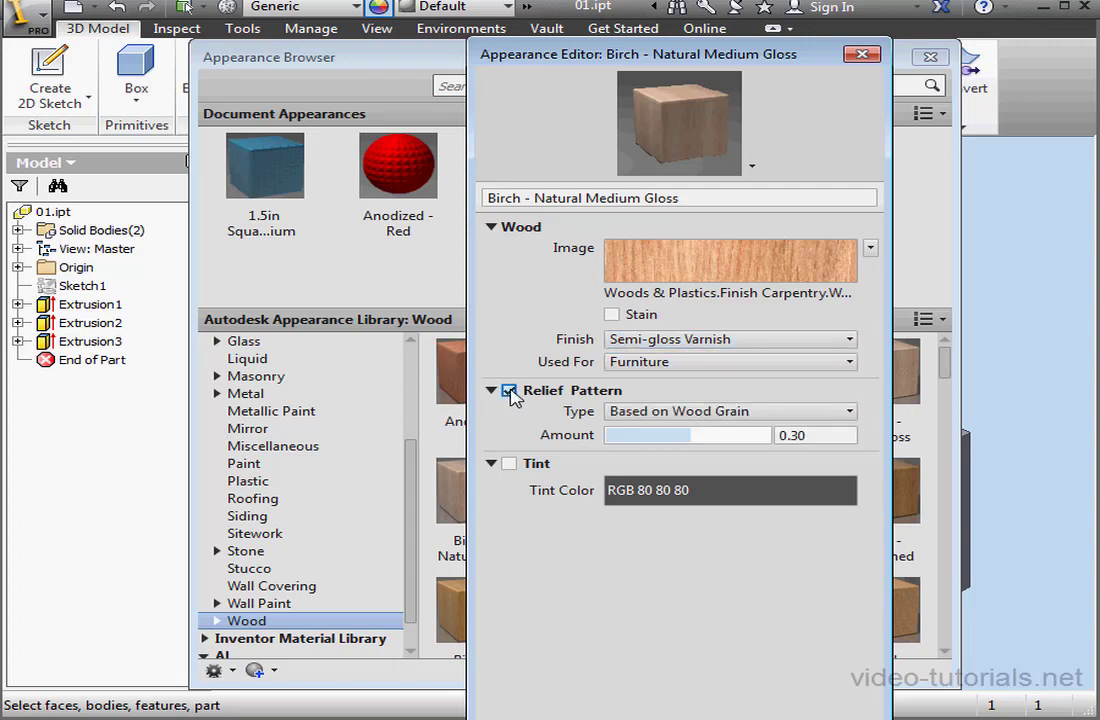
{"action": "left_click", "coordinate": [849, 413]}
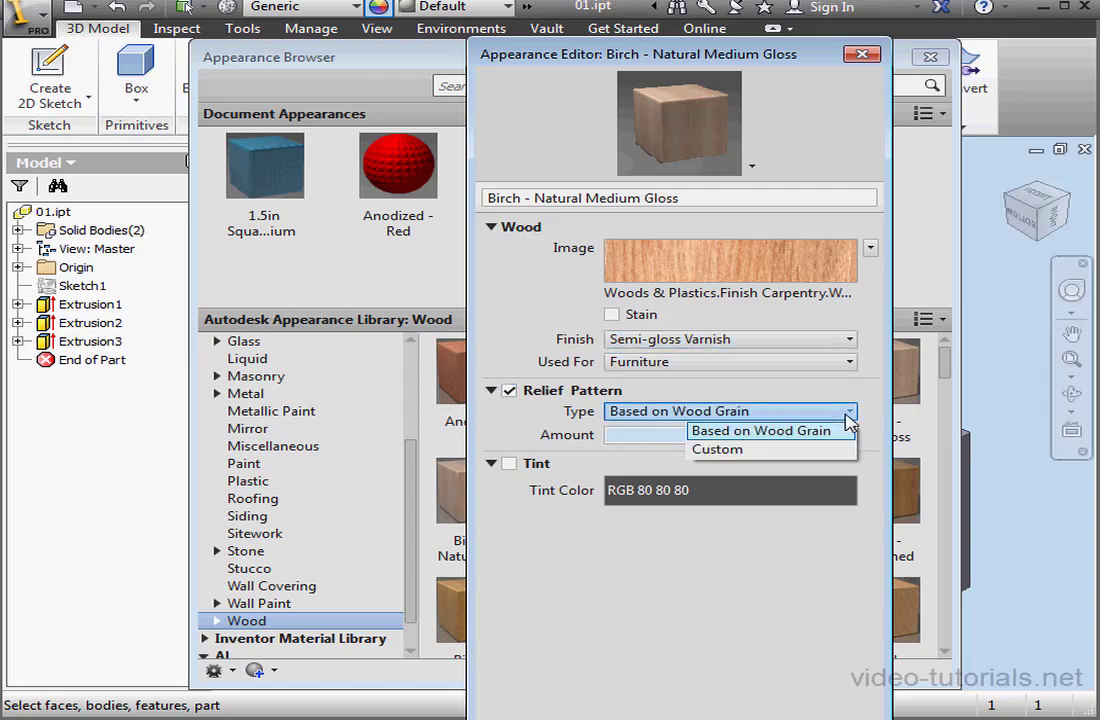
{"action": "left_click", "coordinate": [762, 450]}
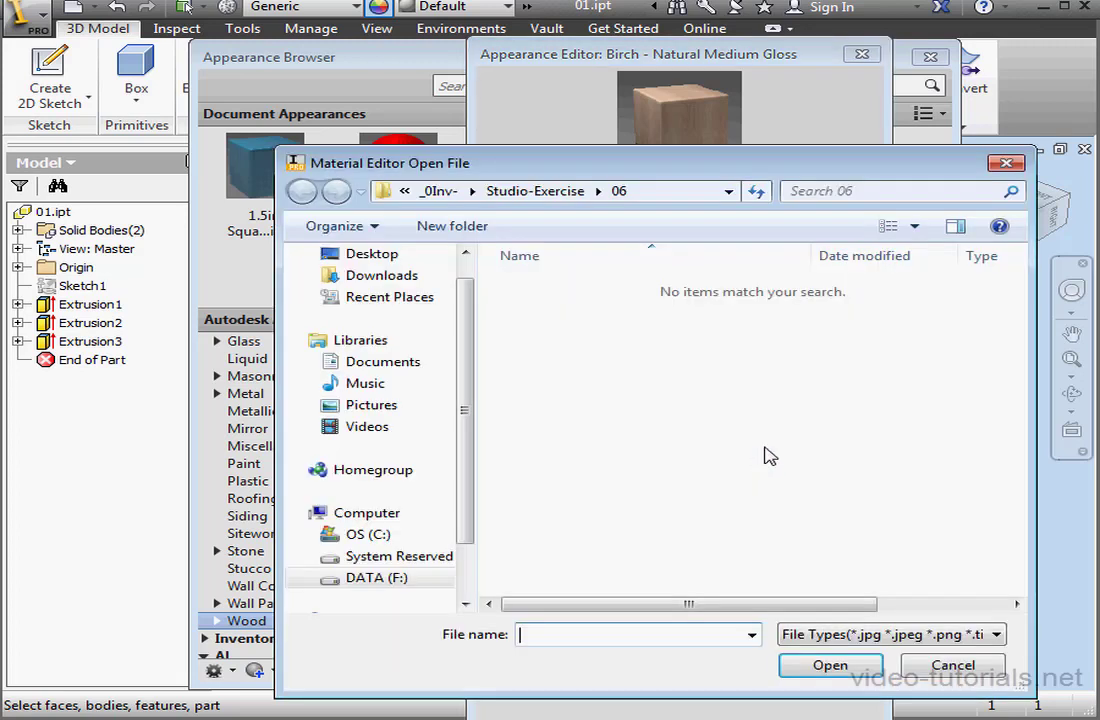
Keep the Birch relief as Based on Wood Grain at 0.30 and save the Birch - Natural Medium Gloss edits.
{"action": "left_click", "coordinate": [952, 666]}
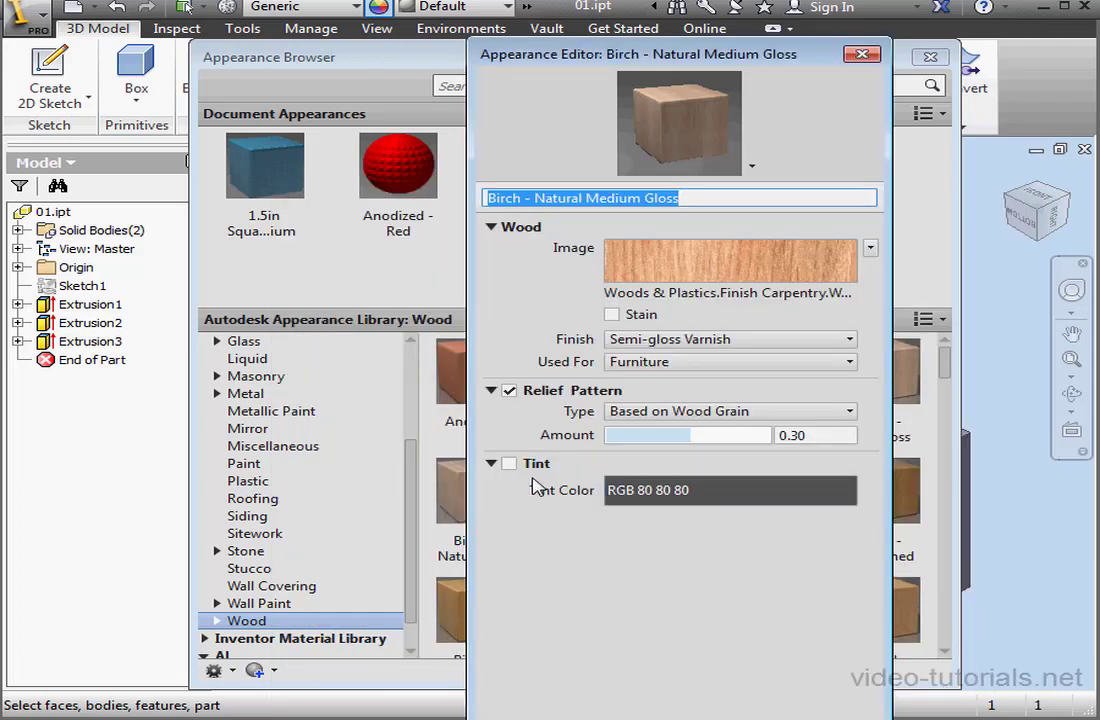
{"action": "key", "text": "Escape"}
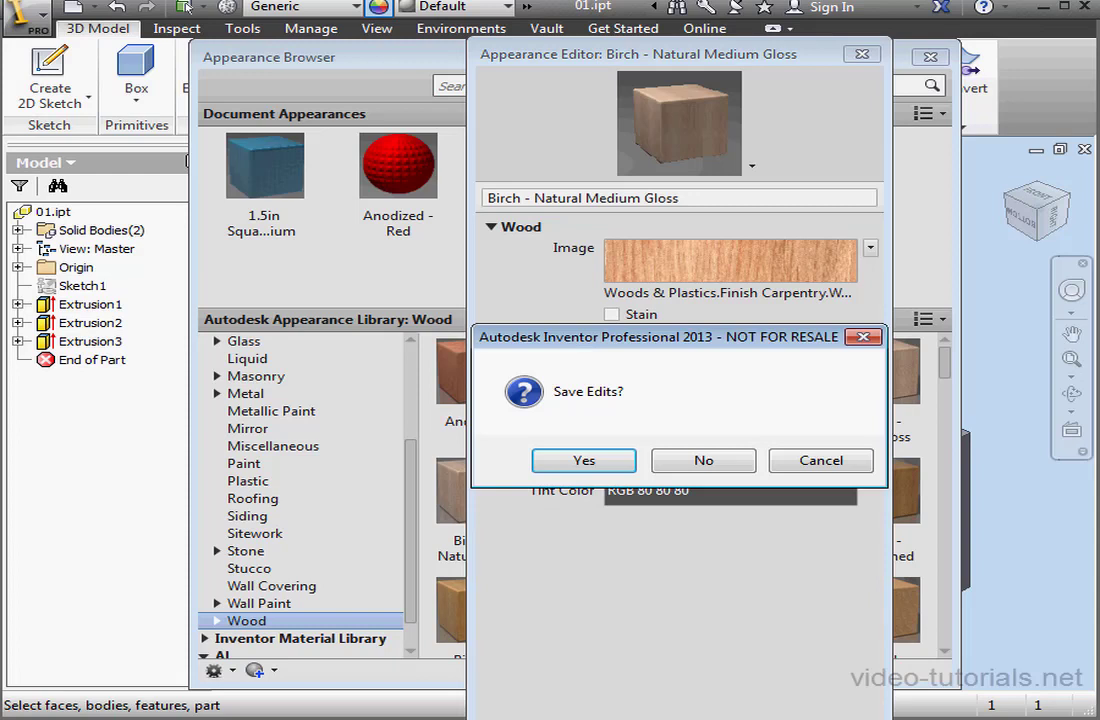
{"action": "left_click", "coordinate": [716, 466]}
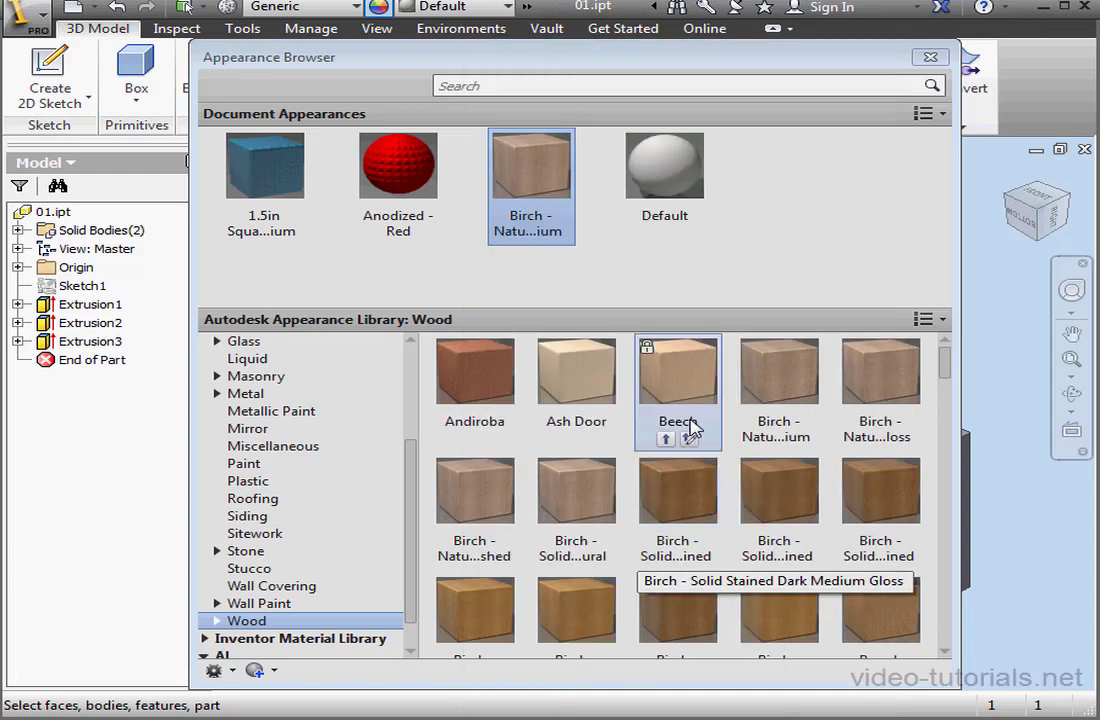
{"action": "mouse_move", "coordinate": [482, 390]}
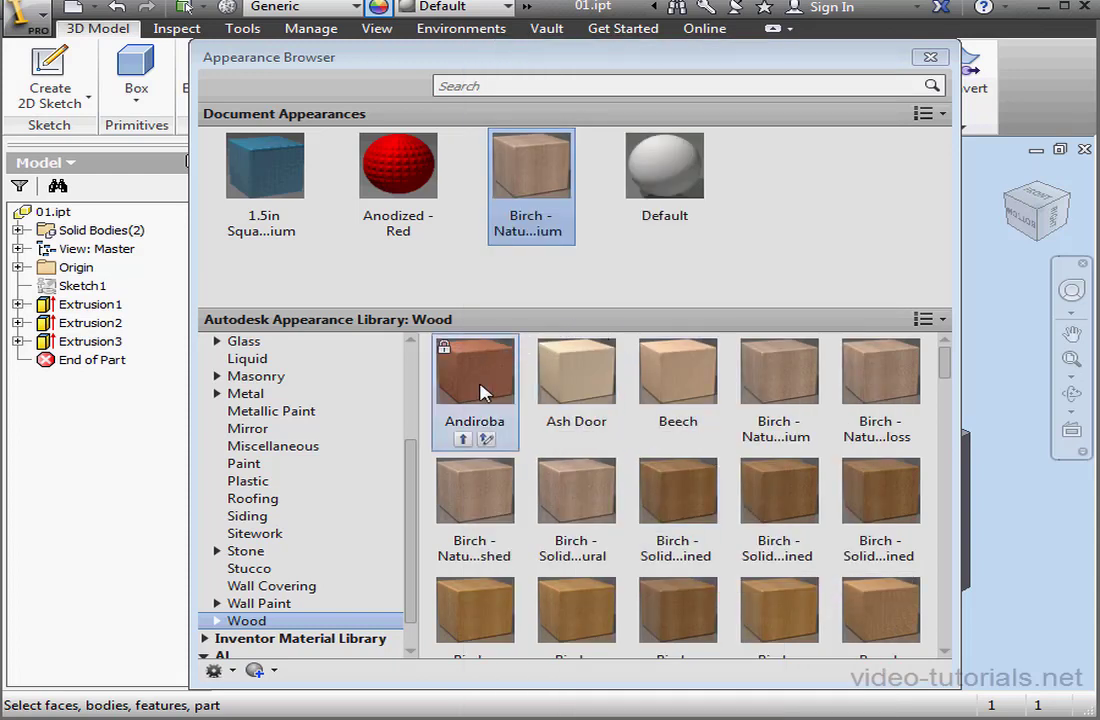